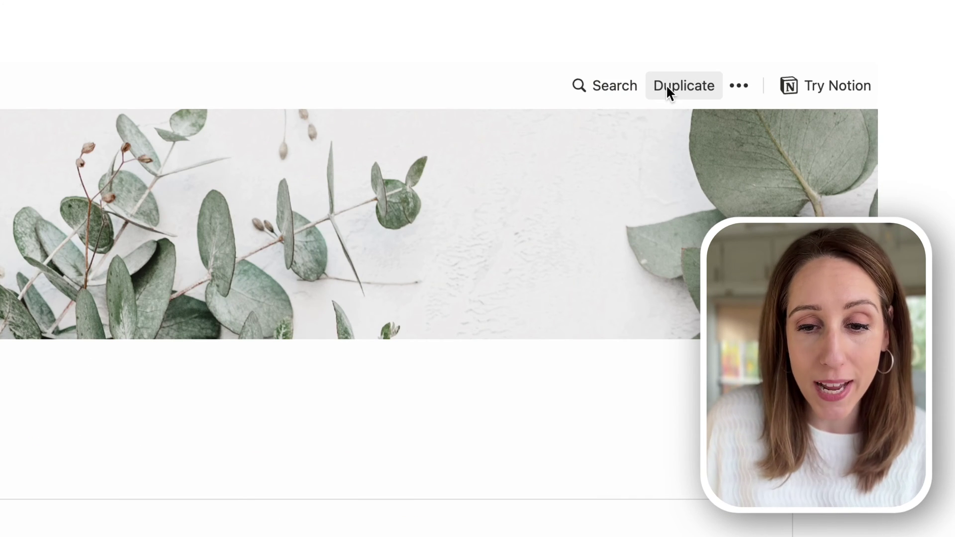
Duplicate the Christmas Planner template into the Notion workspace.
{"action": "left_click", "coordinate": [666, 84]}
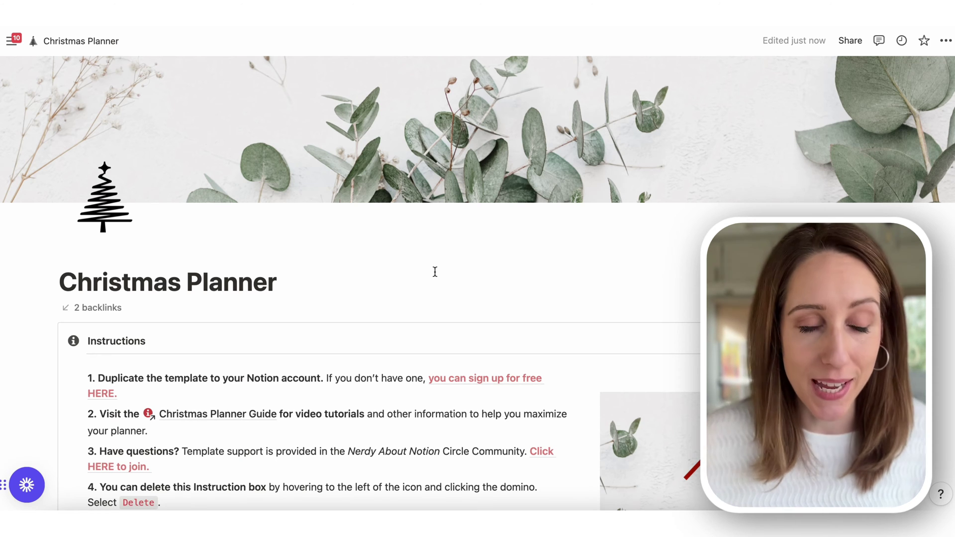
View the available block actions for the planner's Instructions box, including Delete, without applying any.
{"action": "scroll", "coordinate": [435, 271], "scroll_direction": "down", "scroll_amount": 3}
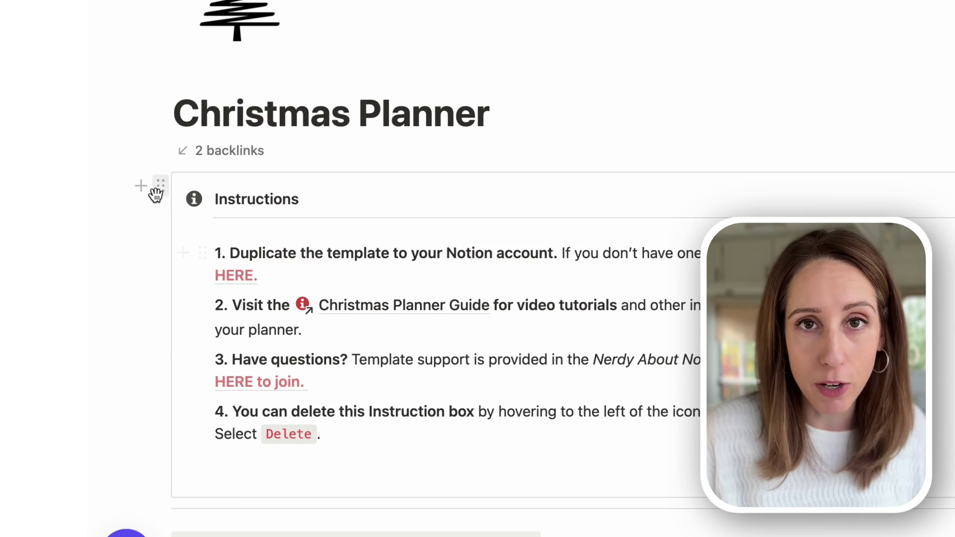
{"action": "left_click", "coordinate": [160, 188]}
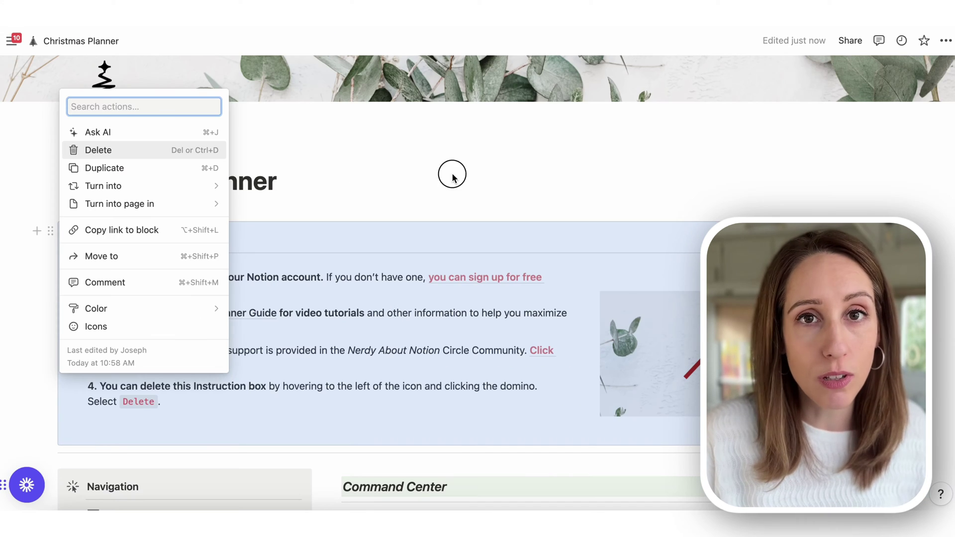
{"action": "key", "text": "Escape"}
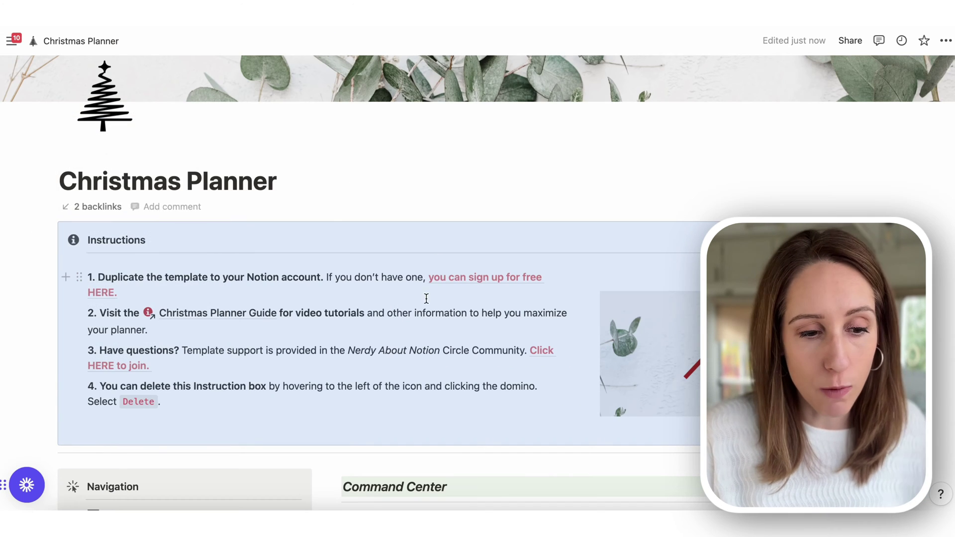
Examine the planner dashboard: the instructions, Navigation links, countdown, Christmas Planner Guide link and Command Center.
{"action": "scroll", "coordinate": [423, 298], "scroll_direction": "down", "scroll_amount": 3}
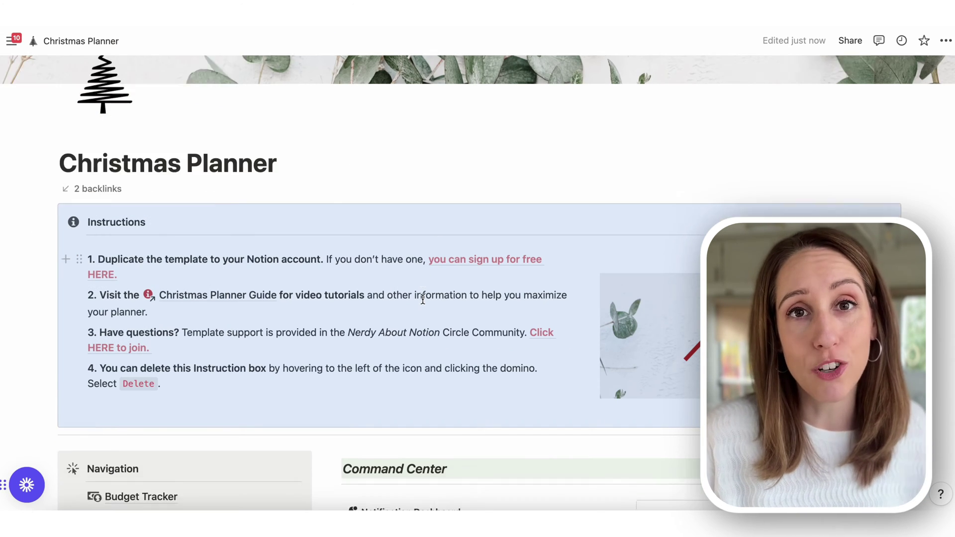
{"action": "mouse_move", "coordinate": [226, 222]}
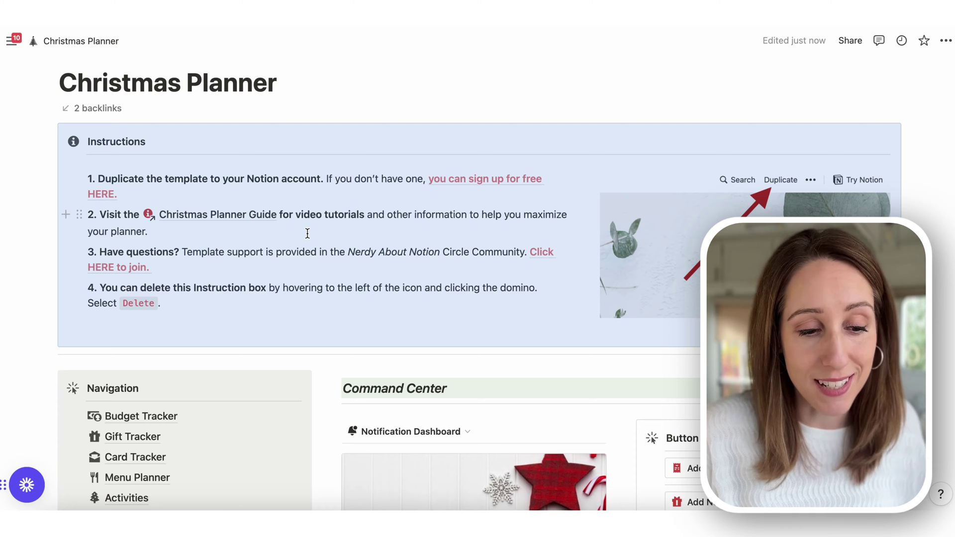
{"action": "scroll", "coordinate": [318, 239], "scroll_direction": "down", "scroll_amount": 8}
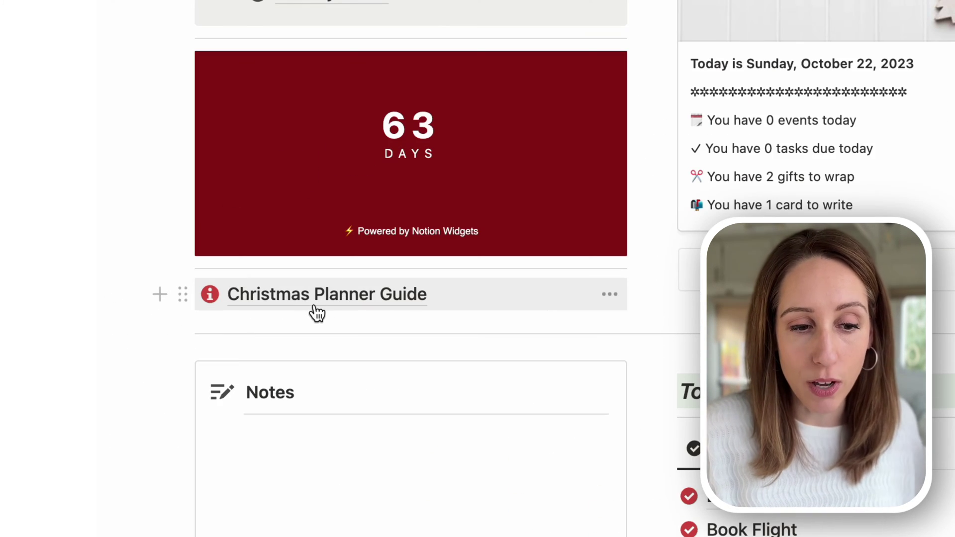
{"action": "mouse_move", "coordinate": [127, 305]}
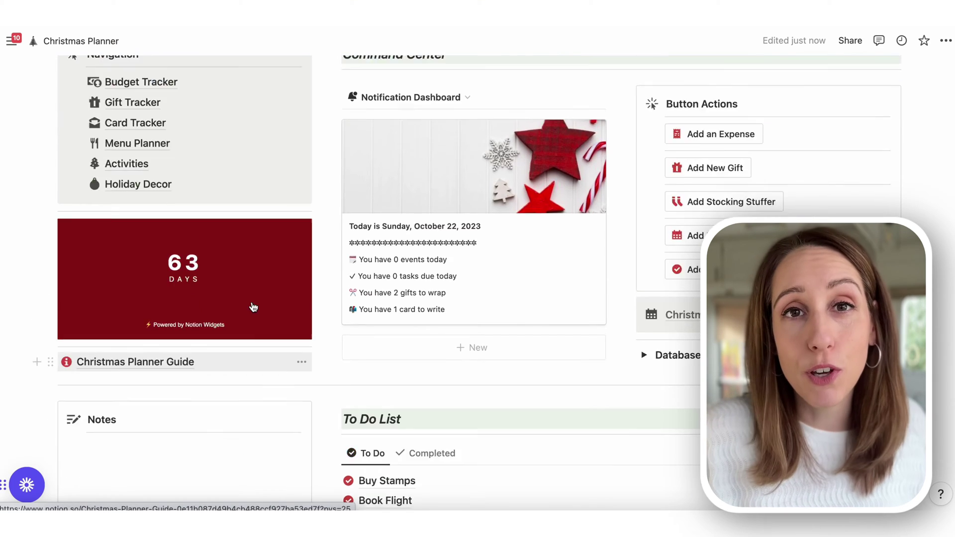
{"action": "scroll", "coordinate": [279, 308], "scroll_direction": "up", "scroll_amount": 5}
{"action": "scroll", "coordinate": [253, 306], "scroll_direction": "up", "scroll_amount": 2}
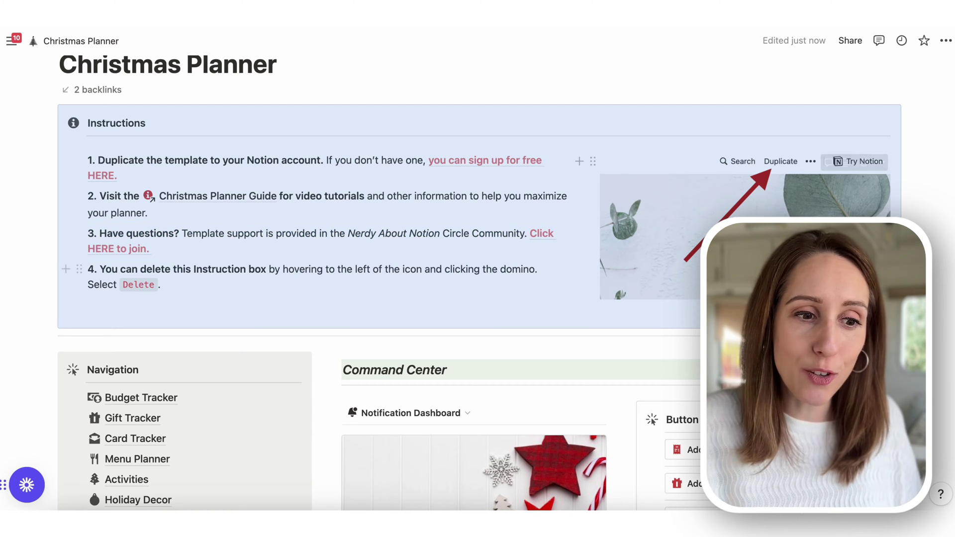
{"action": "left_click", "coordinate": [88, 370]}
{"action": "scroll", "coordinate": [477, 283], "scroll_direction": "down", "scroll_amount": 5}
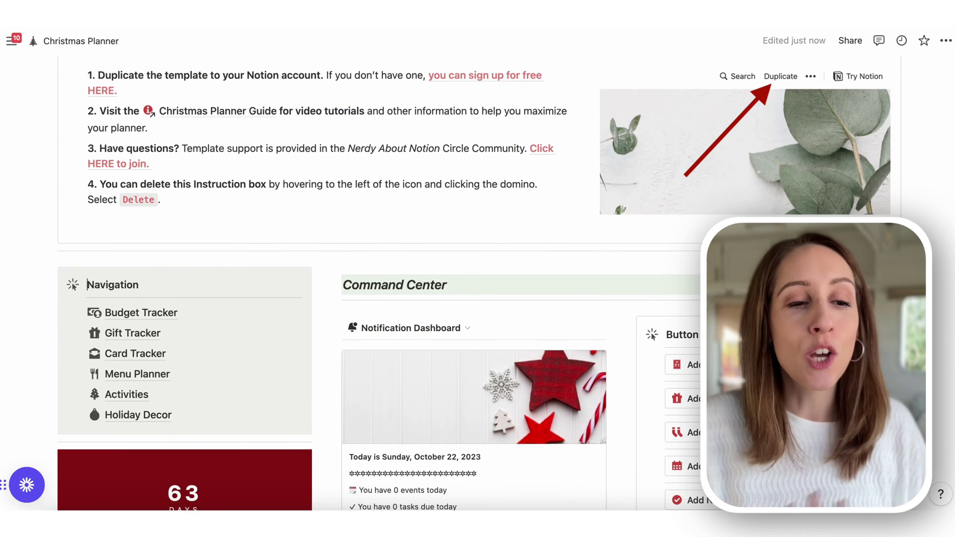
{"action": "scroll", "coordinate": [477, 283], "scroll_direction": "down", "scroll_amount": 3}
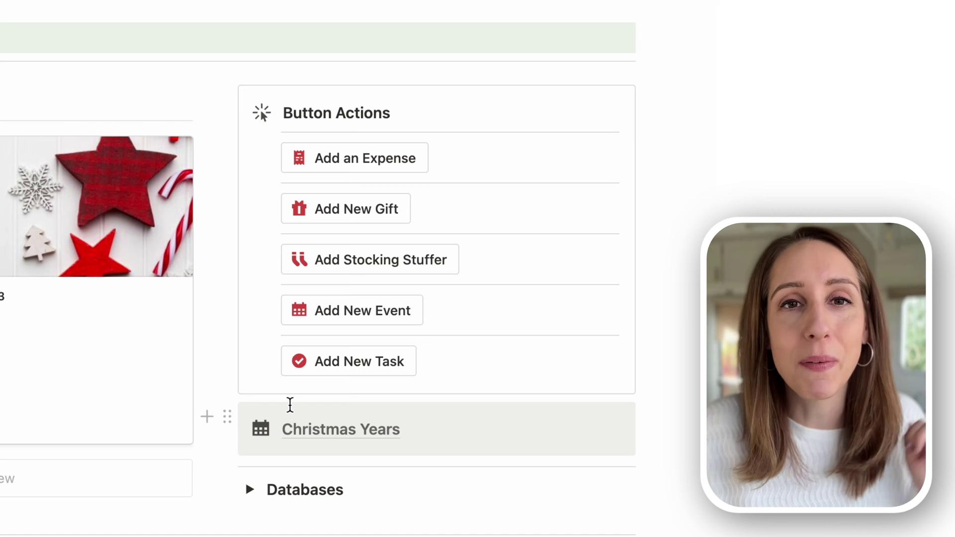
Open the 2023 entry in Christmas Years and look through its purchased gifts.
{"action": "left_click", "coordinate": [287, 433]}
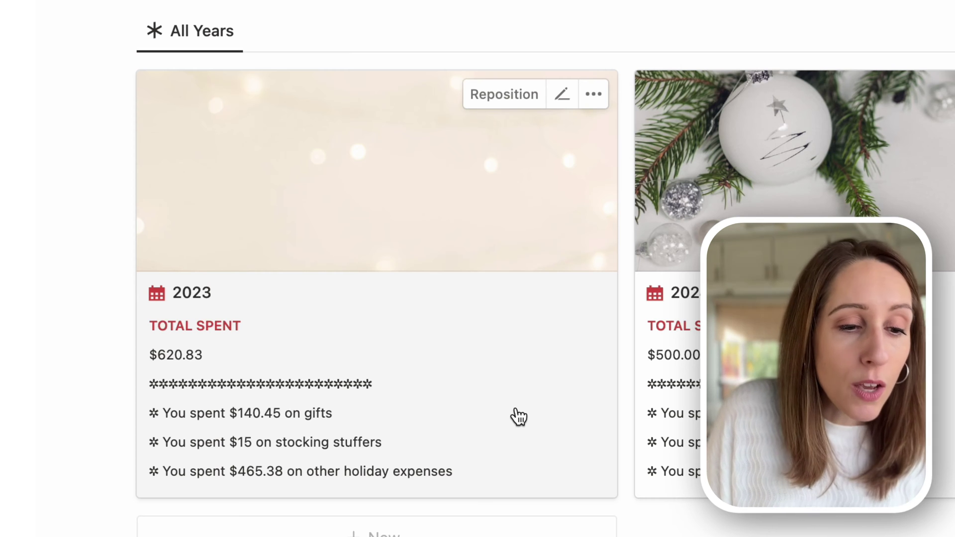
{"action": "left_click", "coordinate": [587, 336]}
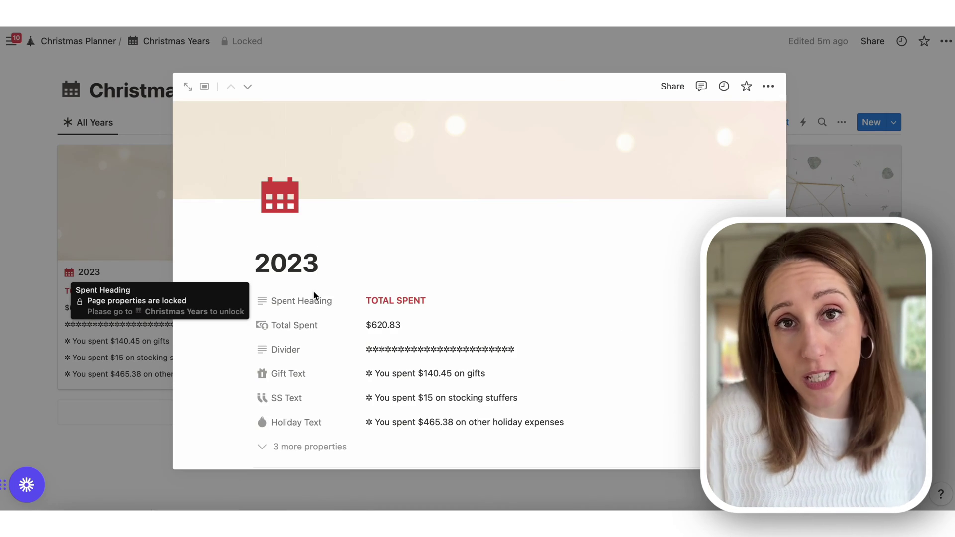
{"action": "scroll", "coordinate": [440, 294], "scroll_direction": "down", "scroll_amount": 7}
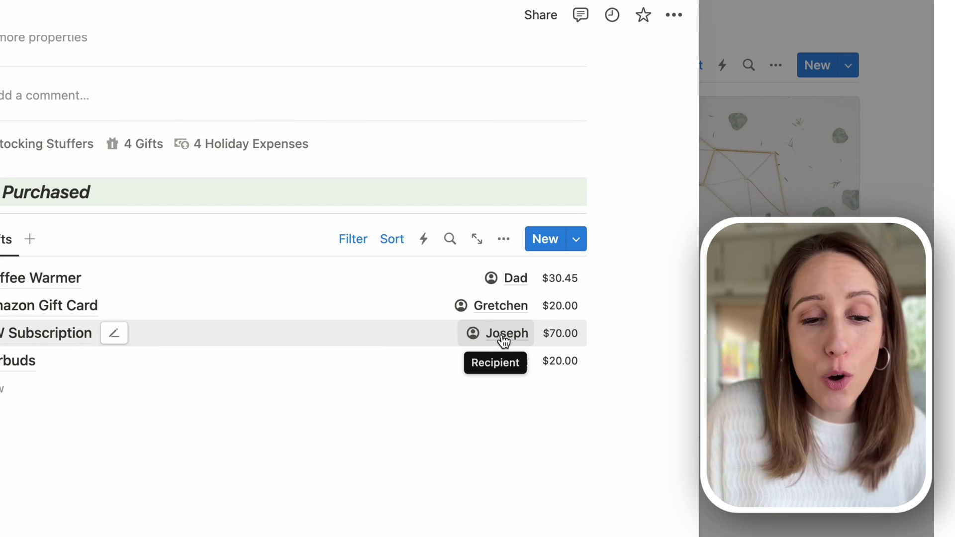
Open the recipient page linked to the DW Subscription gift and look through its details and Gift List.
{"action": "left_click", "coordinate": [503, 342]}
{"action": "left_click", "coordinate": [500, 395]}
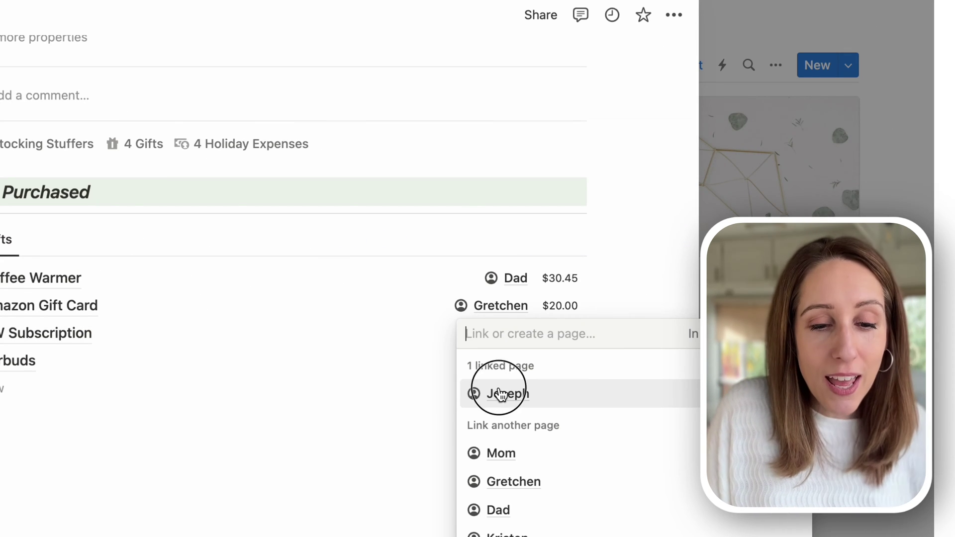
{"action": "scroll", "coordinate": [634, 340], "scroll_direction": "down", "scroll_amount": 1}
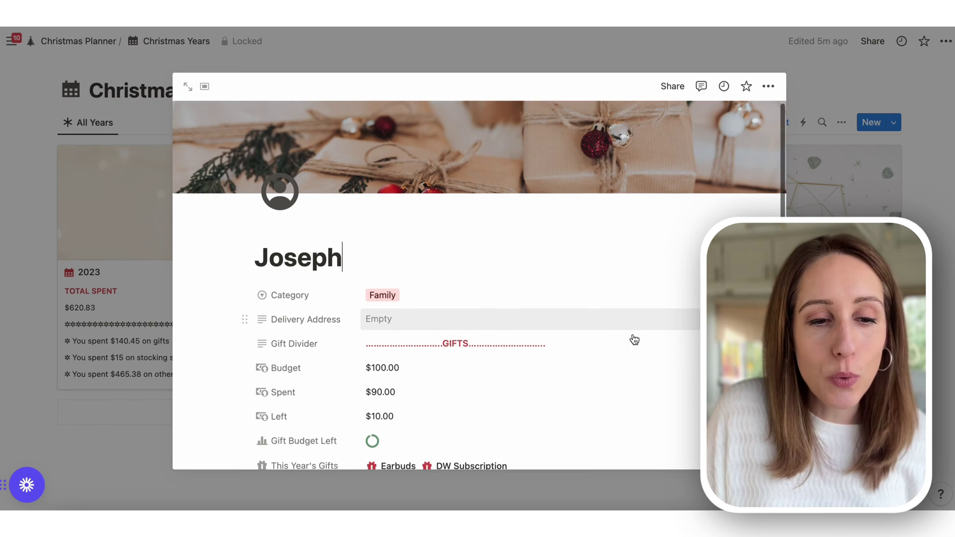
{"action": "scroll", "coordinate": [634, 339], "scroll_direction": "down", "scroll_amount": 10}
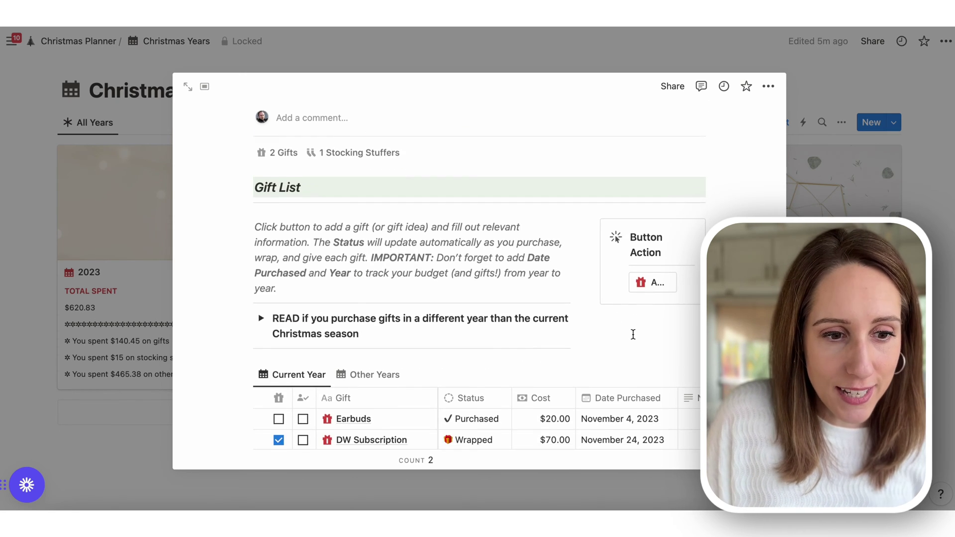
{"action": "scroll", "coordinate": [633, 334], "scroll_direction": "down", "scroll_amount": 5}
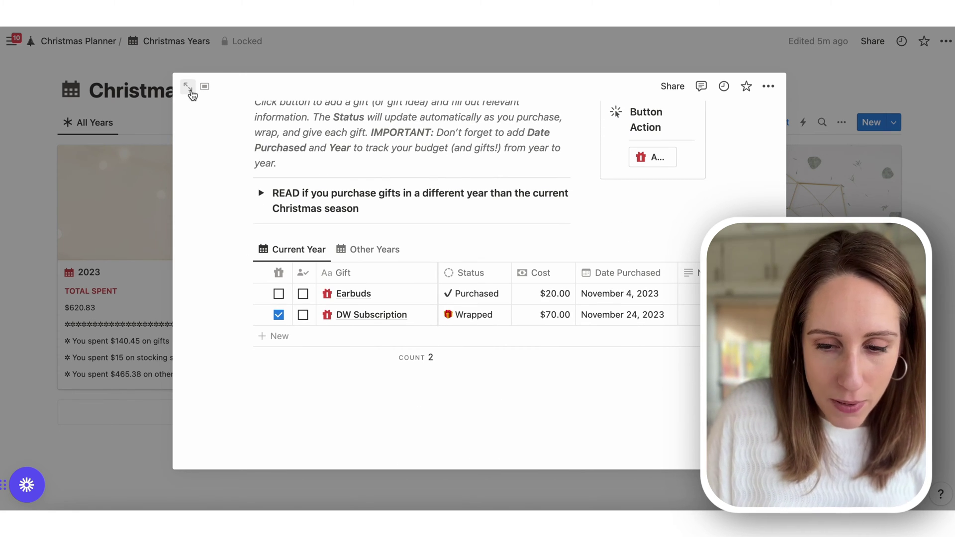
Expand the recipient to a full page and check the Gift List's Other Years view, returning to Current Year.
{"action": "left_click", "coordinate": [190, 90]}
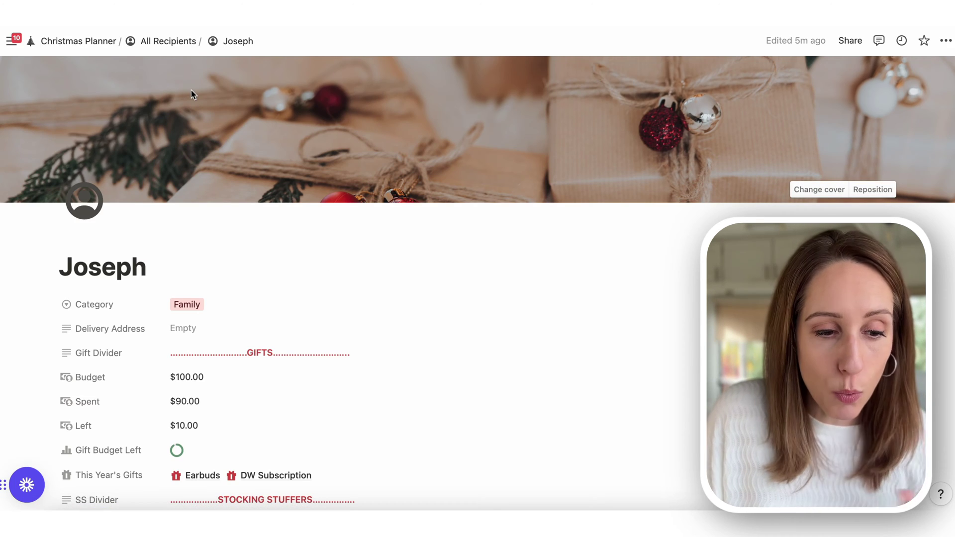
{"action": "scroll", "coordinate": [426, 254], "scroll_direction": "down", "scroll_amount": 12}
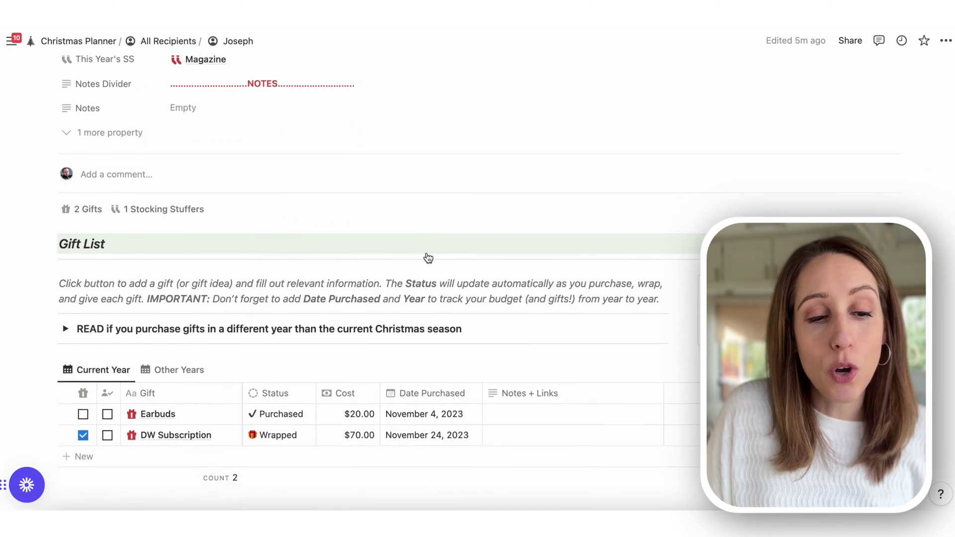
{"action": "scroll", "coordinate": [428, 257], "scroll_direction": "down", "scroll_amount": 3}
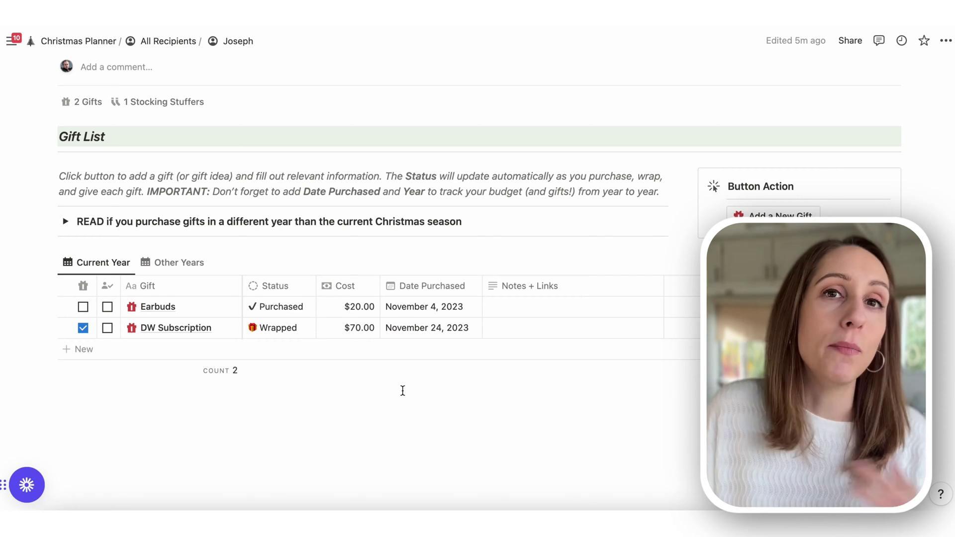
{"action": "left_click", "coordinate": [182, 262]}
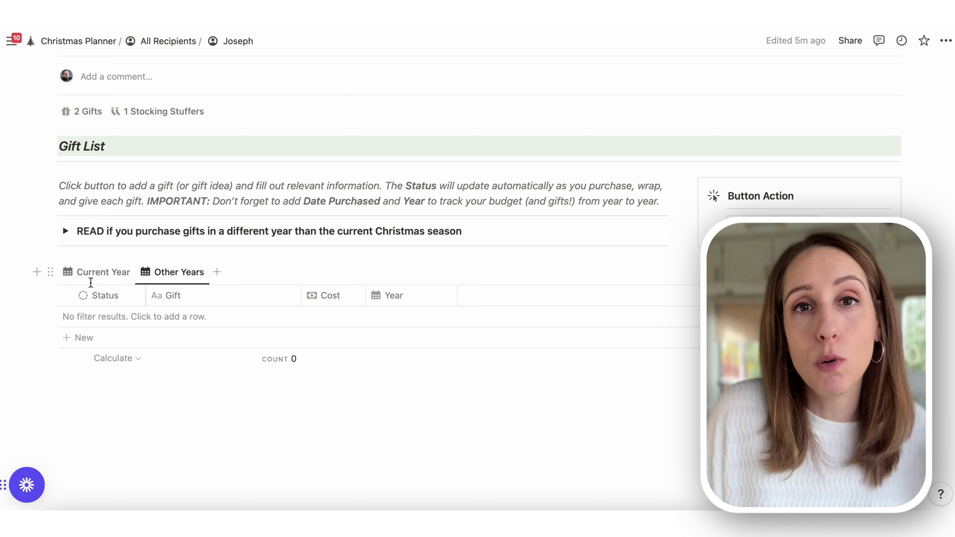
{"action": "left_click", "coordinate": [104, 274]}
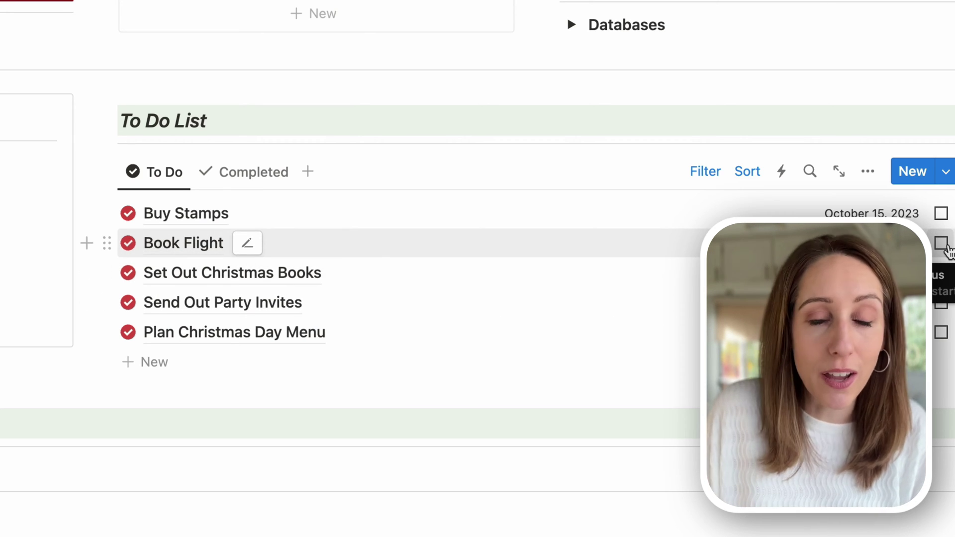
Advance the dashboard's Event Calendar to December 2023 and review the scheduled events.
{"action": "scroll", "coordinate": [947, 251], "scroll_direction": "down", "scroll_amount": 5}
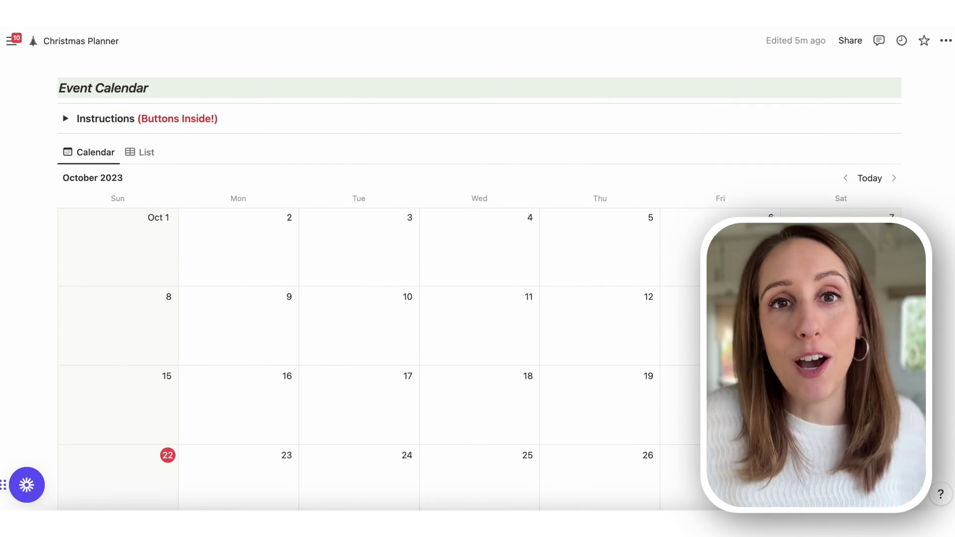
{"action": "mouse_move", "coordinate": [934, 281]}
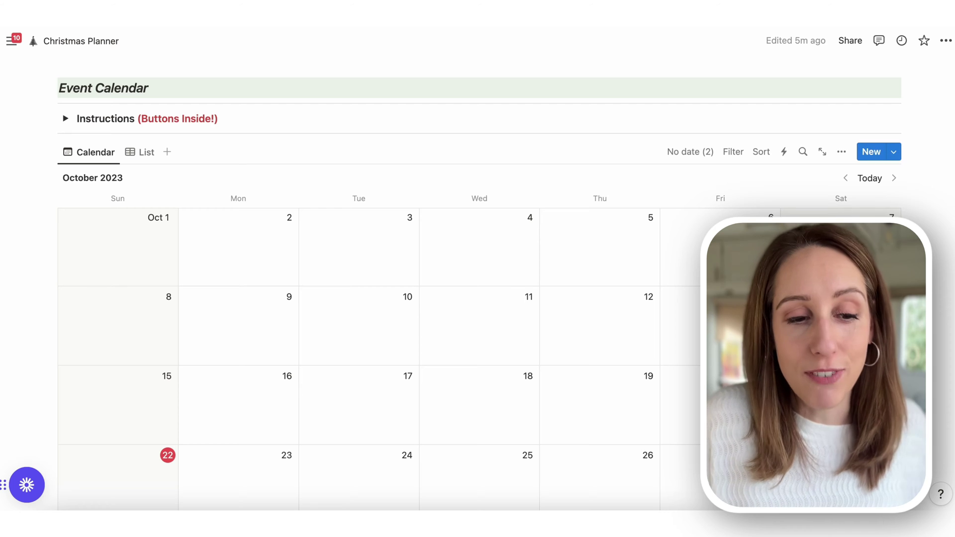
{"action": "left_click", "coordinate": [895, 180]}
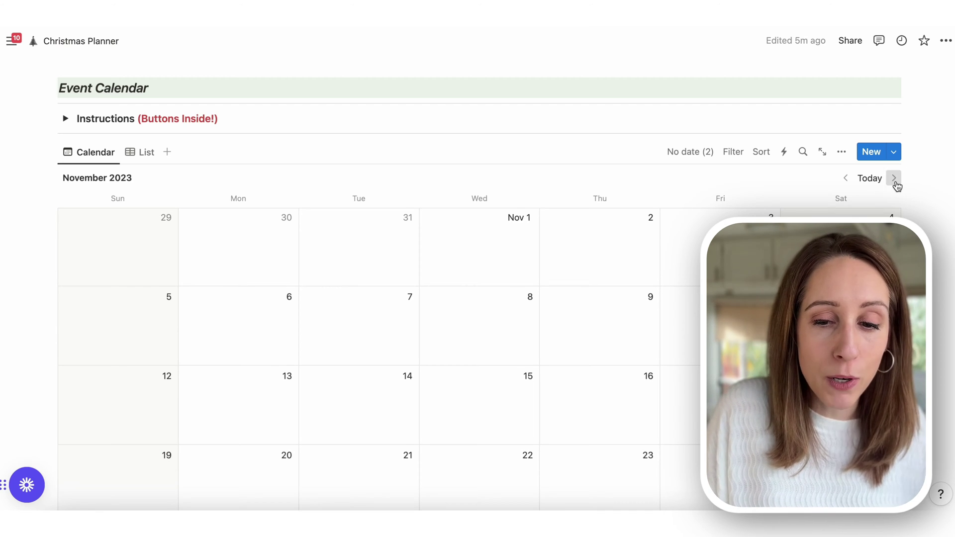
{"action": "left_click", "coordinate": [894, 179]}
{"action": "scroll", "coordinate": [936, 265], "scroll_direction": "down", "scroll_amount": 5}
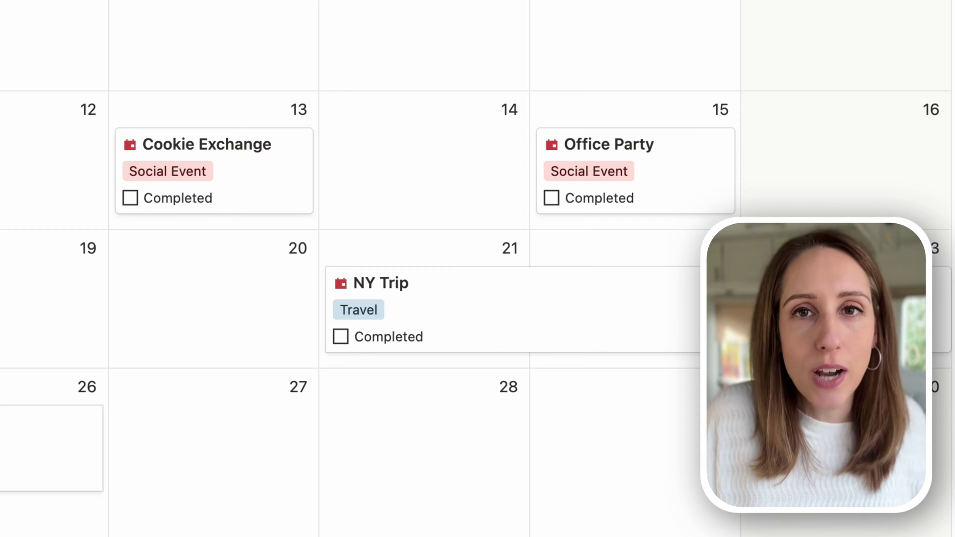
{"action": "scroll", "coordinate": [508, 194], "scroll_direction": "up", "scroll_amount": 4}
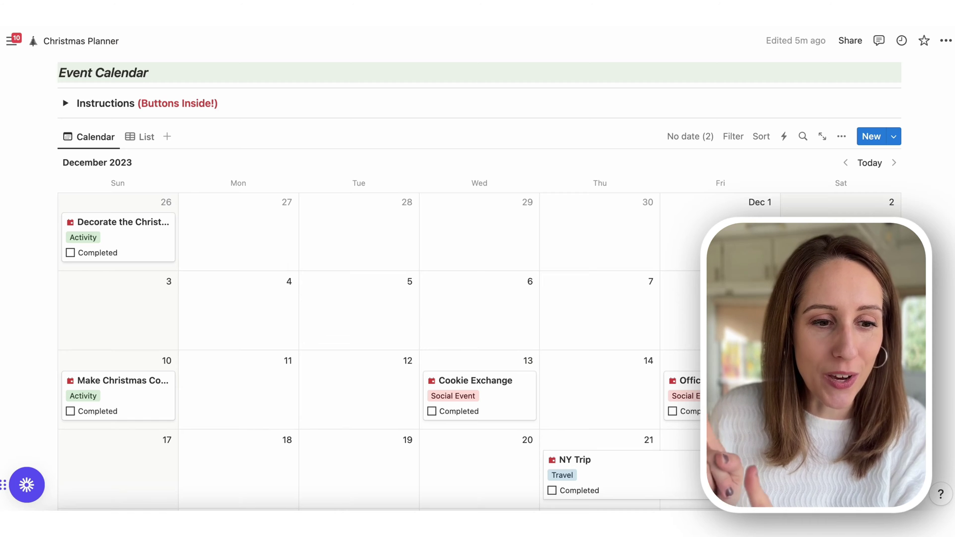
Open the Budget Tracker page from the planner dashboard's Navigation section.
{"action": "scroll", "coordinate": [478, 283], "scroll_direction": "up", "scroll_amount": 2}
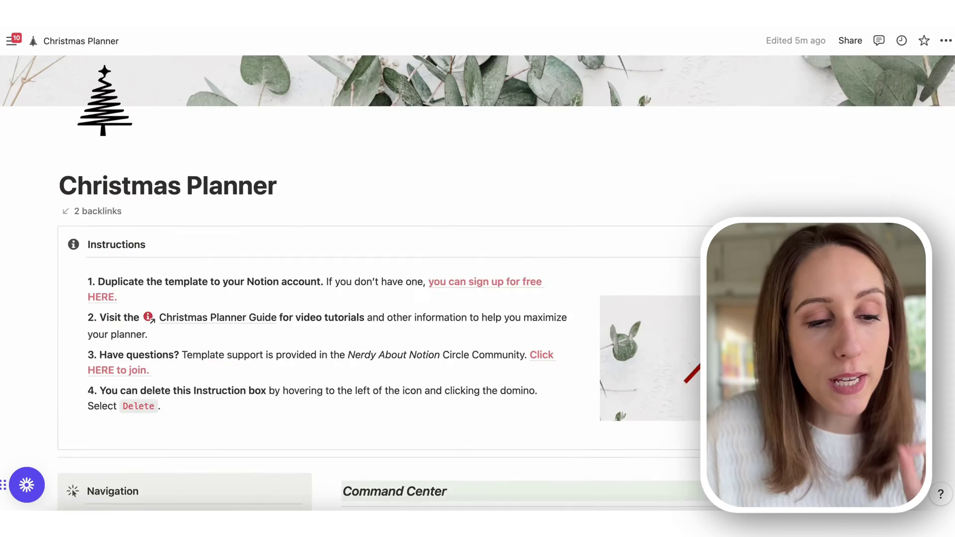
{"action": "scroll", "coordinate": [348, 283], "scroll_direction": "up", "scroll_amount": 1}
{"action": "scroll", "coordinate": [348, 283], "scroll_direction": "down", "scroll_amount": 4}
{"action": "scroll", "coordinate": [477, 283], "scroll_direction": "down", "scroll_amount": 5}
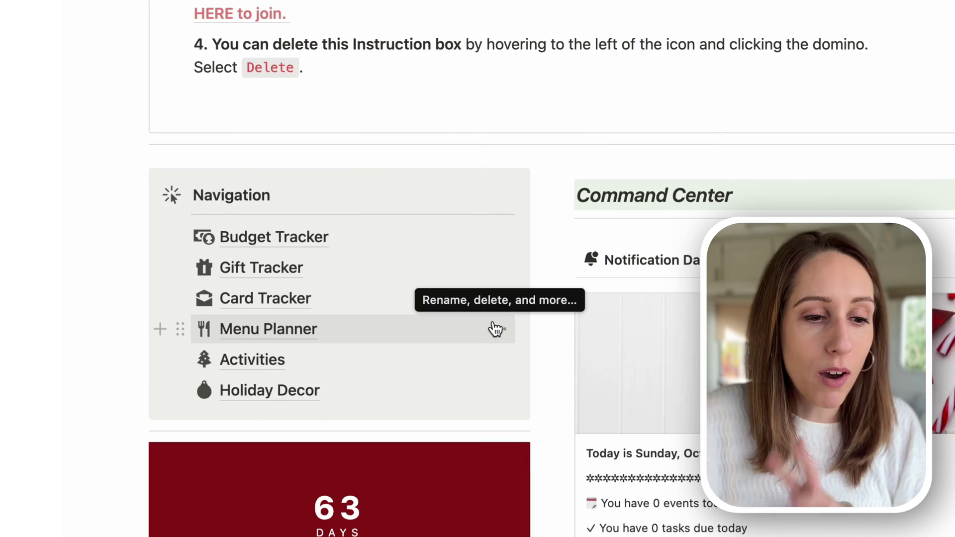
{"action": "left_click", "coordinate": [274, 237]}
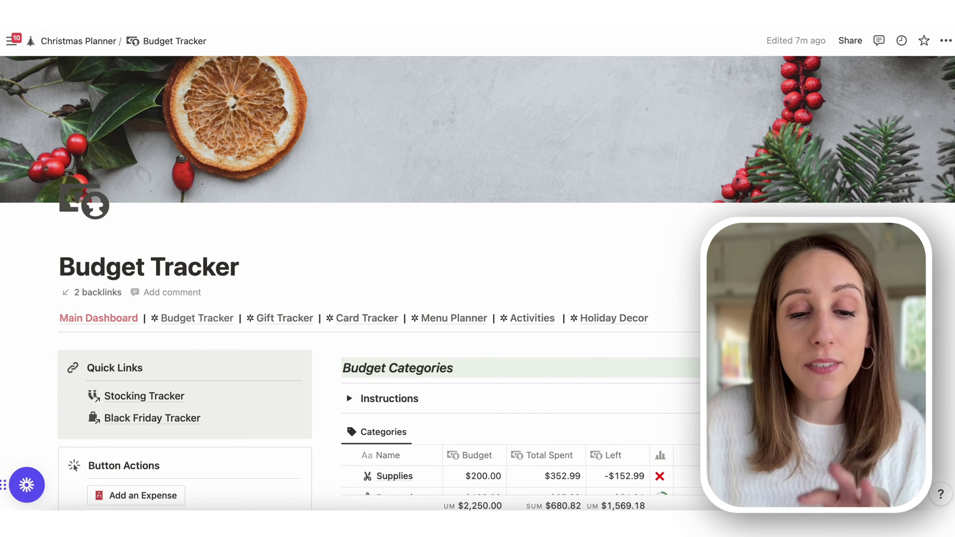
Review the Budget Tracker's button actions, budget categories and Holiday Expenses table, including its All Expenses view.
{"action": "scroll", "coordinate": [477, 283], "scroll_direction": "down", "scroll_amount": 5}
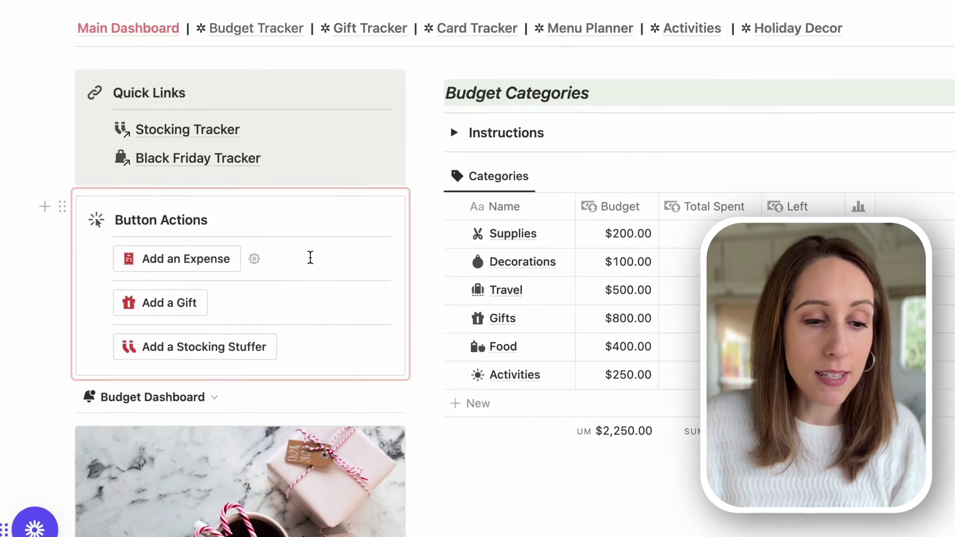
{"action": "scroll", "coordinate": [209, 271], "scroll_direction": "down", "scroll_amount": 10}
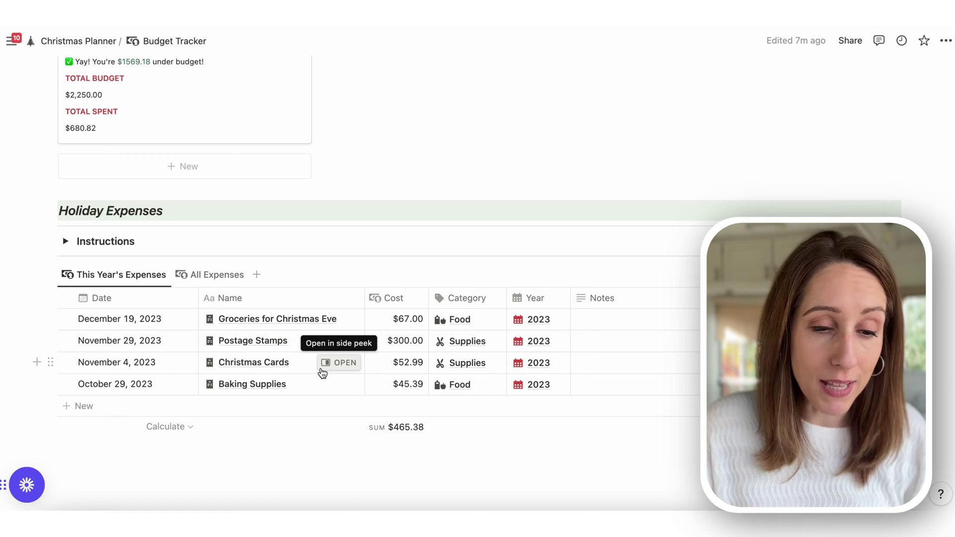
{"action": "left_click", "coordinate": [210, 278]}
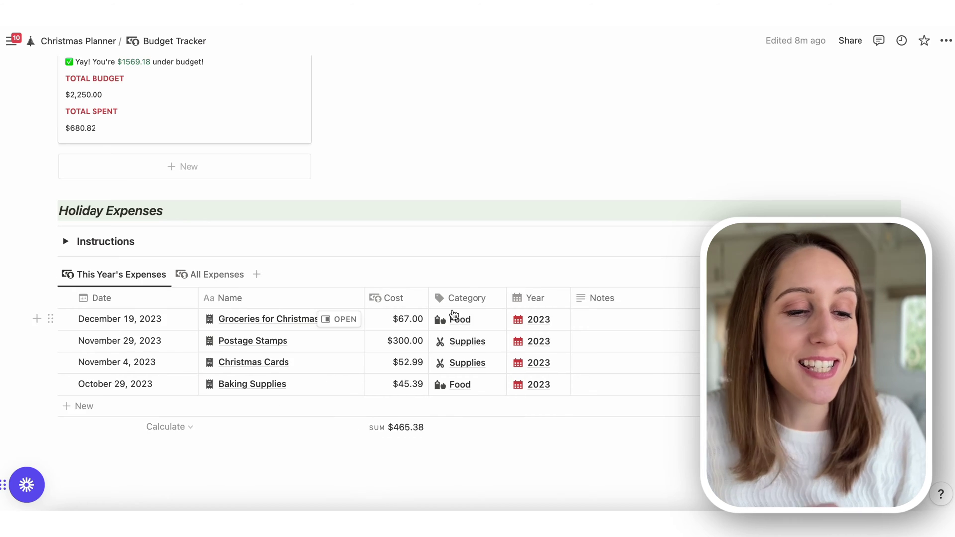
{"action": "scroll", "coordinate": [452, 309], "scroll_direction": "up", "scroll_amount": 5}
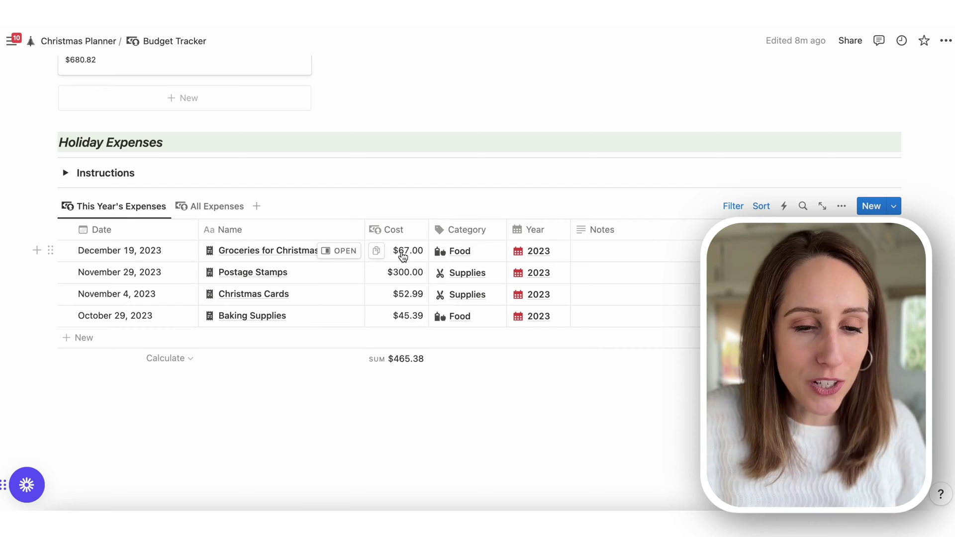
Try a cost of 3000 for Groceries for Christmas Eve in Holiday Expenses and check its effect on the budget summary card.
{"action": "double_click", "coordinate": [402, 252]}
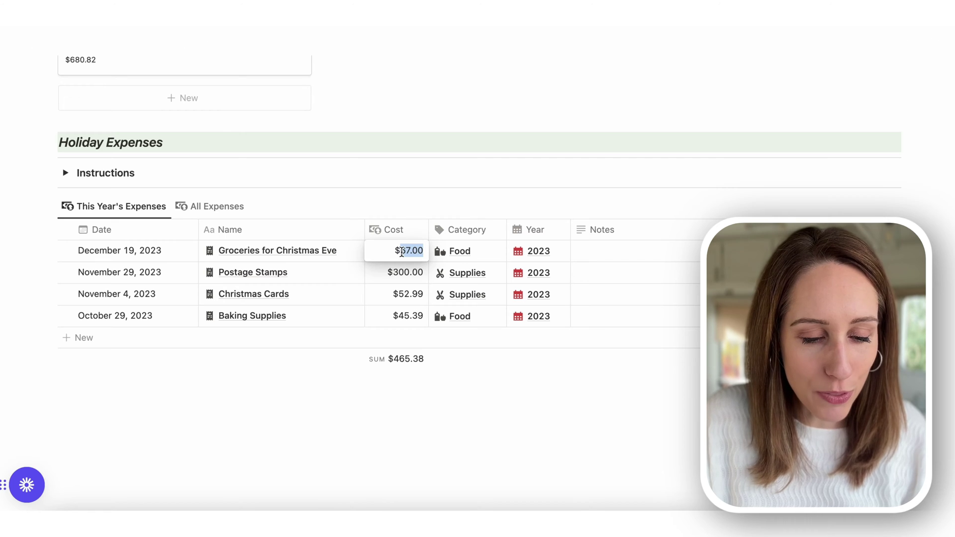
{"action": "key", "text": "BackSpace"}
{"action": "key", "text": "BackSpace"}
{"action": "type", "text": "3000"}
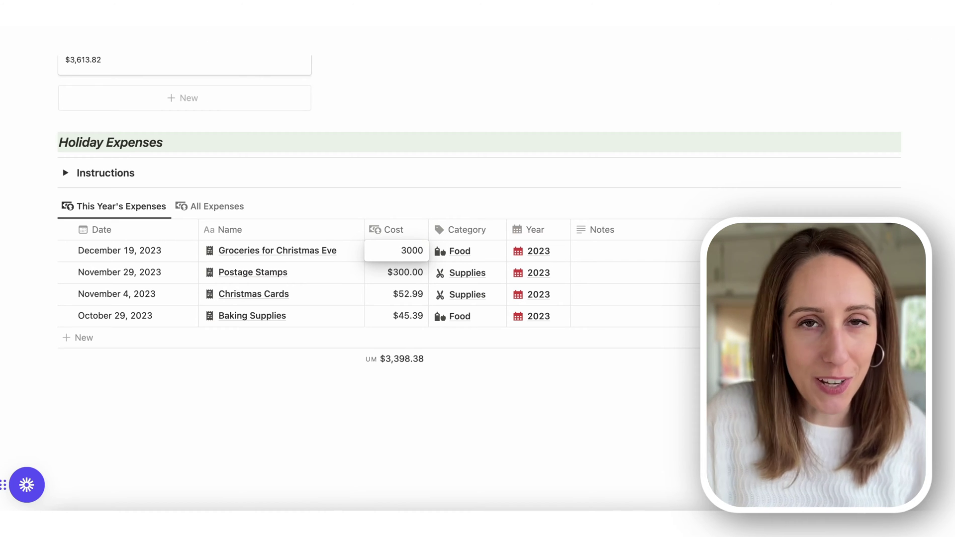
{"action": "left_click", "coordinate": [406, 273]}
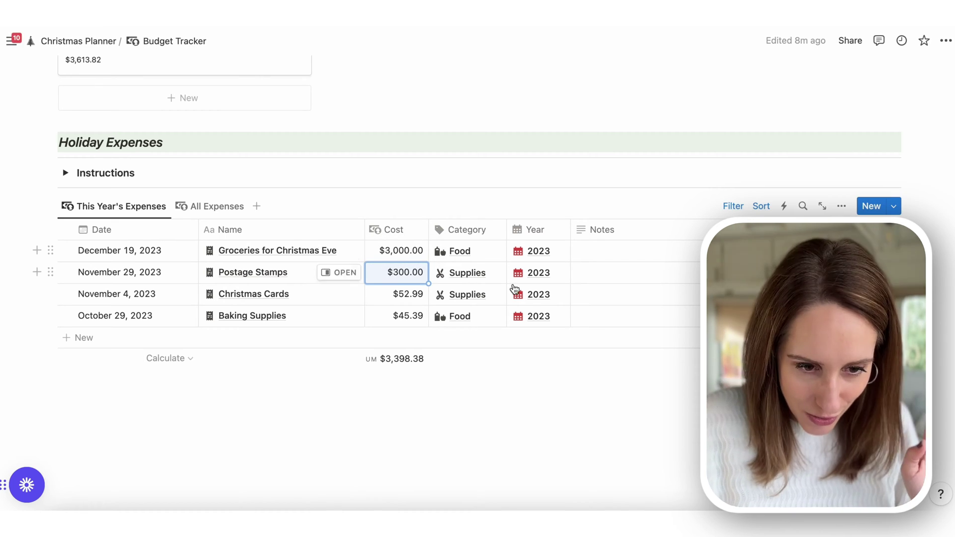
{"action": "scroll", "coordinate": [518, 293], "scroll_direction": "up", "scroll_amount": 2}
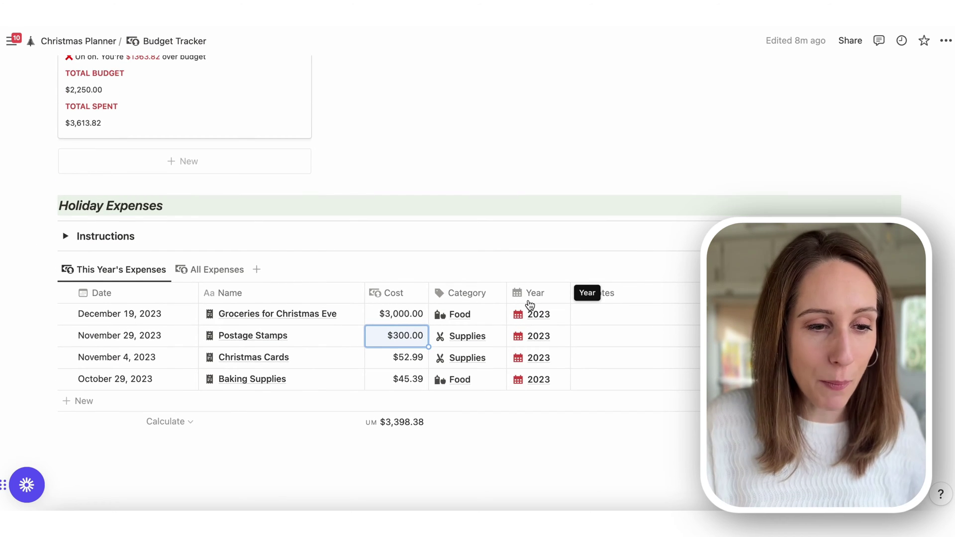
{"action": "scroll", "coordinate": [529, 302], "scroll_direction": "up", "scroll_amount": 7}
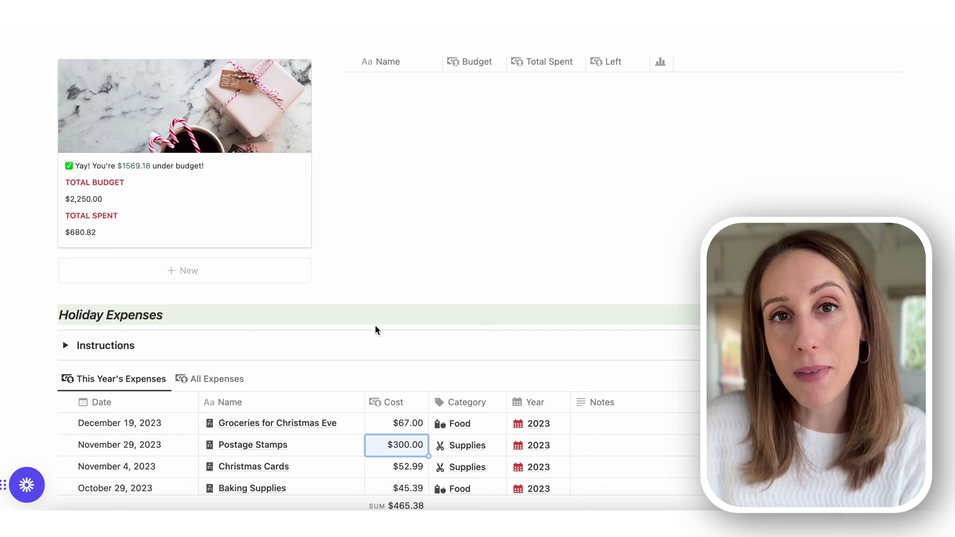
Open the Gift Tracker page and check the Gift Budget's Other view, returning to the Family view.
{"action": "scroll", "coordinate": [374, 324], "scroll_direction": "up", "scroll_amount": 15}
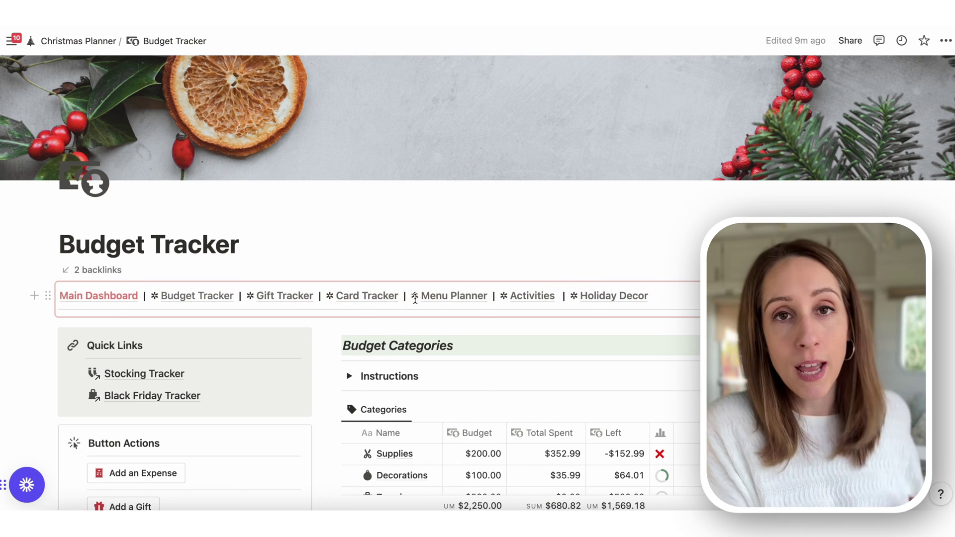
{"action": "left_click", "coordinate": [281, 301]}
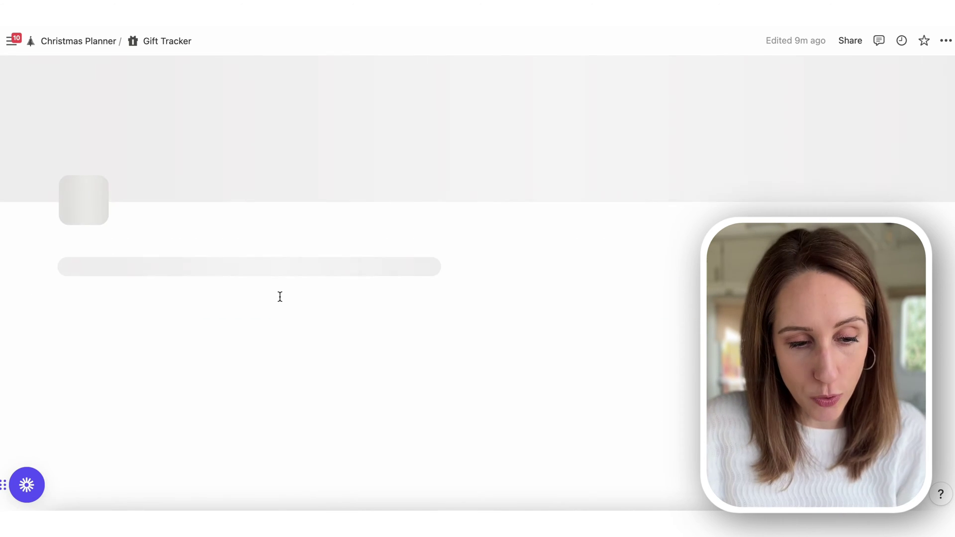
{"action": "scroll", "coordinate": [279, 298], "scroll_direction": "down", "scroll_amount": 5}
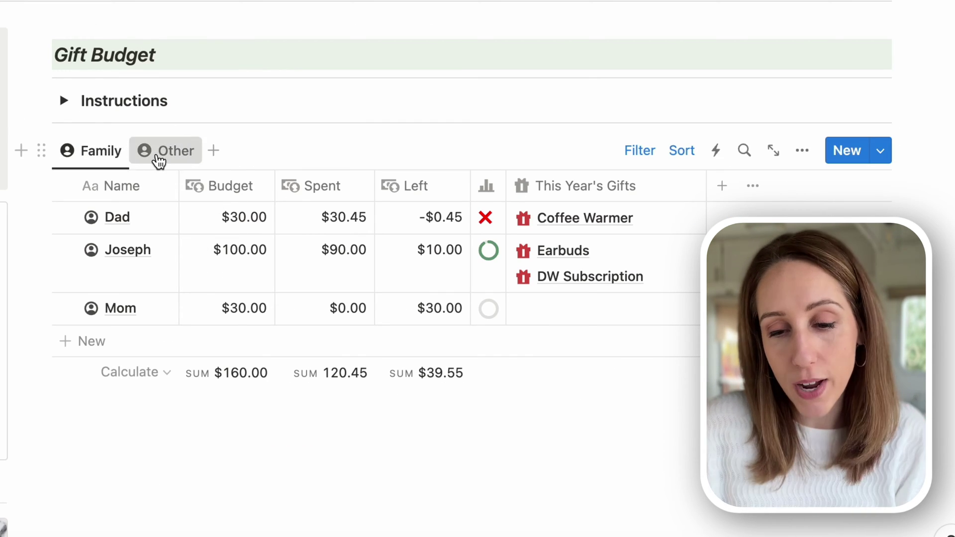
{"action": "left_click", "coordinate": [157, 158]}
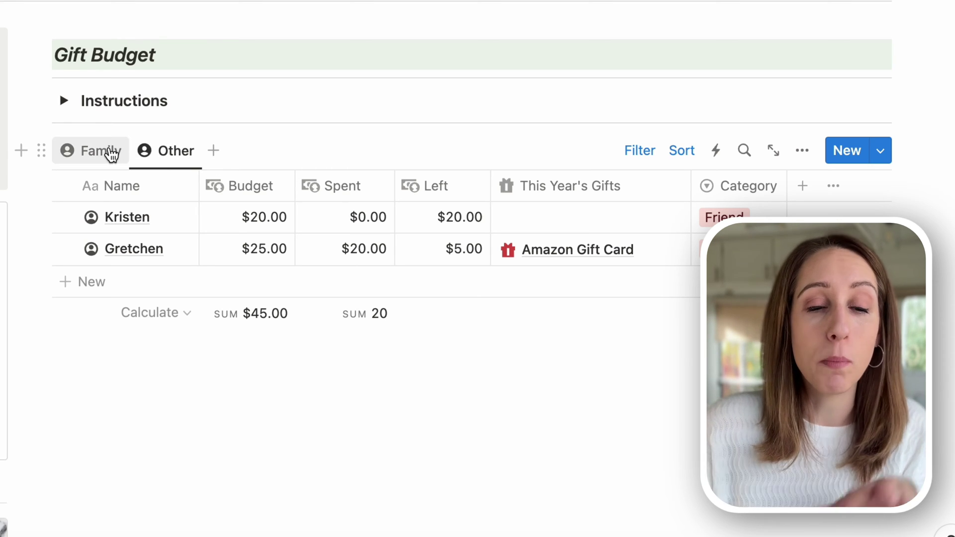
{"action": "left_click", "coordinate": [110, 154]}
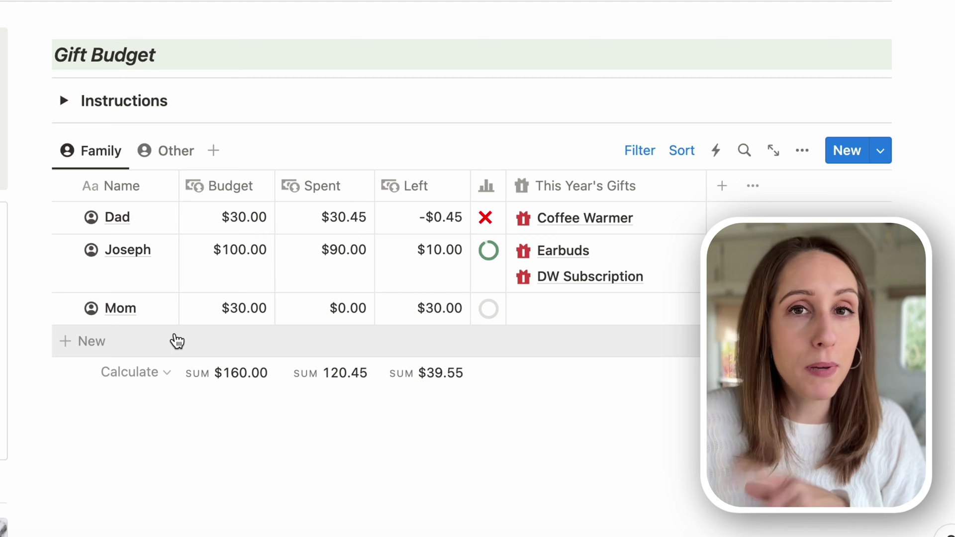
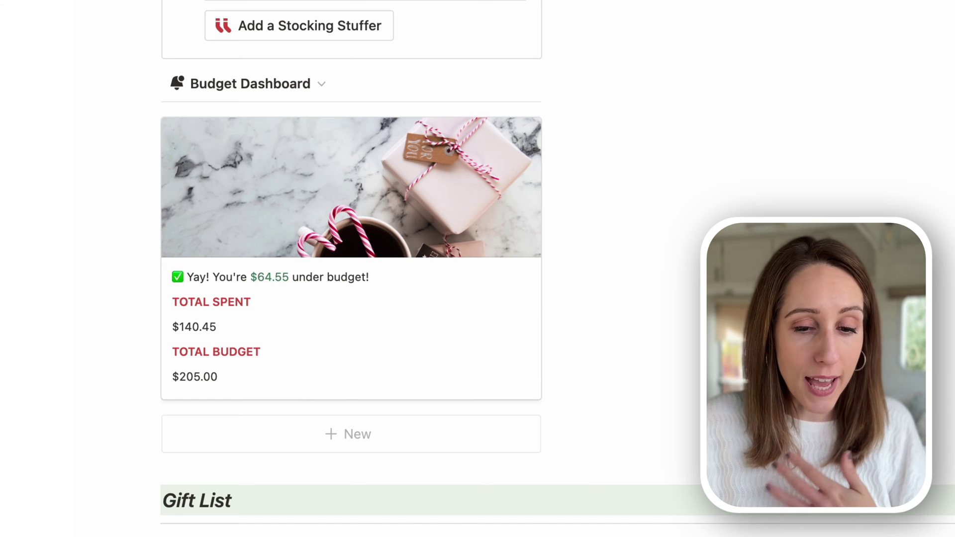
Mark the Coffee Warmer as wrapped and given in the Gift List, and clear both checkboxes again.
{"action": "scroll", "coordinate": [348, 299], "scroll_direction": "down", "scroll_amount": 5}
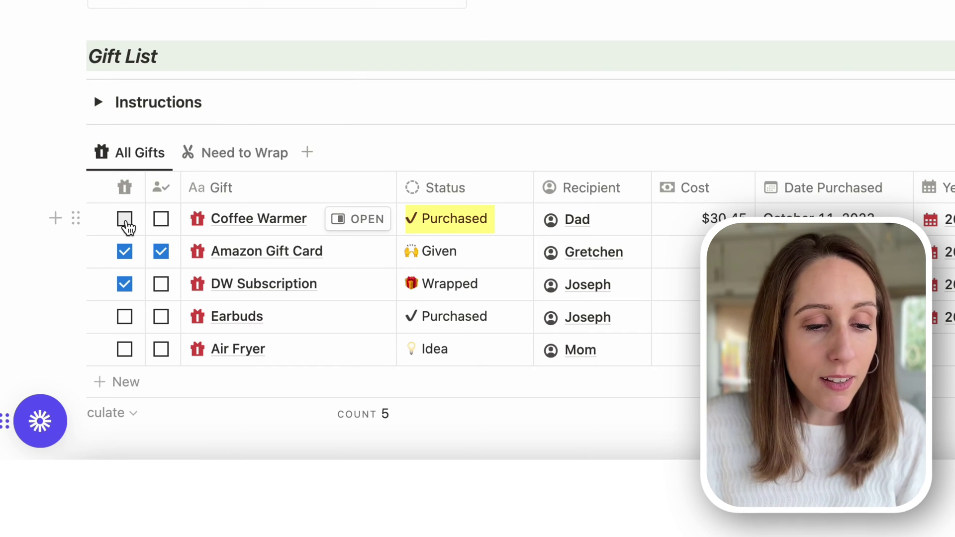
{"action": "left_click", "coordinate": [124, 219]}
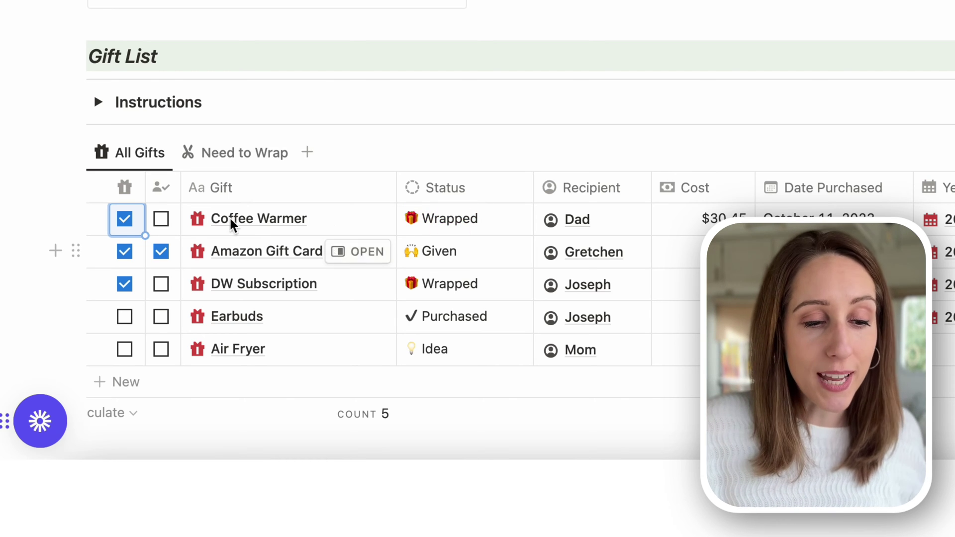
{"action": "left_click", "coordinate": [162, 219]}
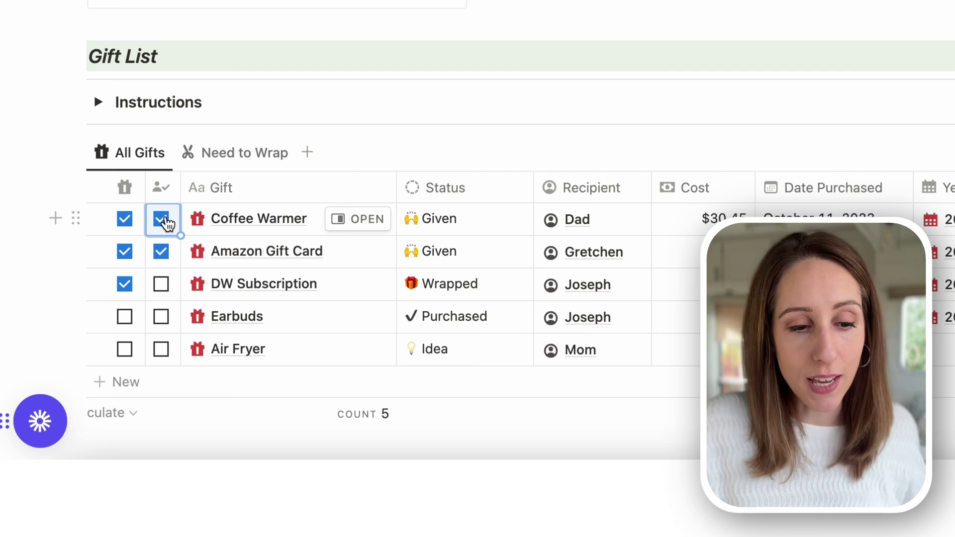
{"action": "left_click", "coordinate": [125, 218]}
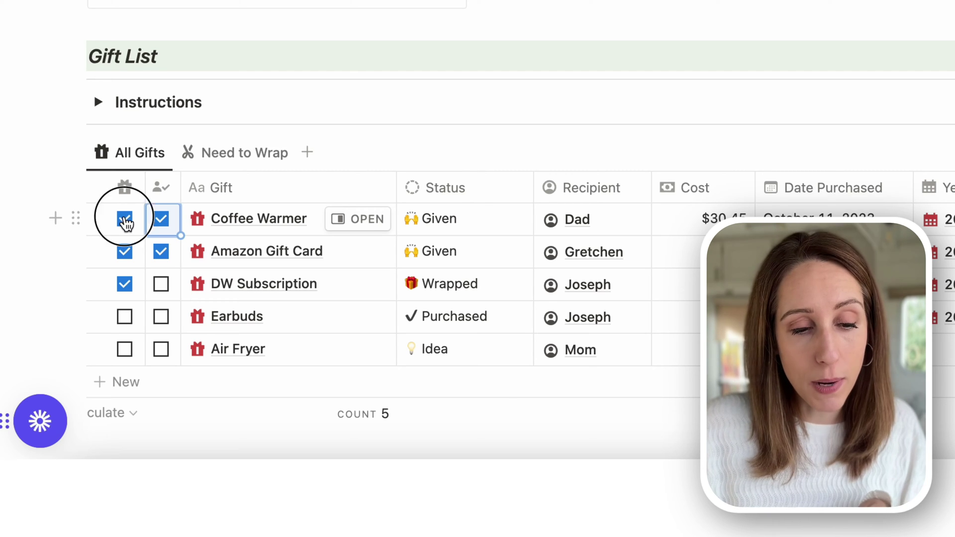
{"action": "left_click", "coordinate": [162, 220]}
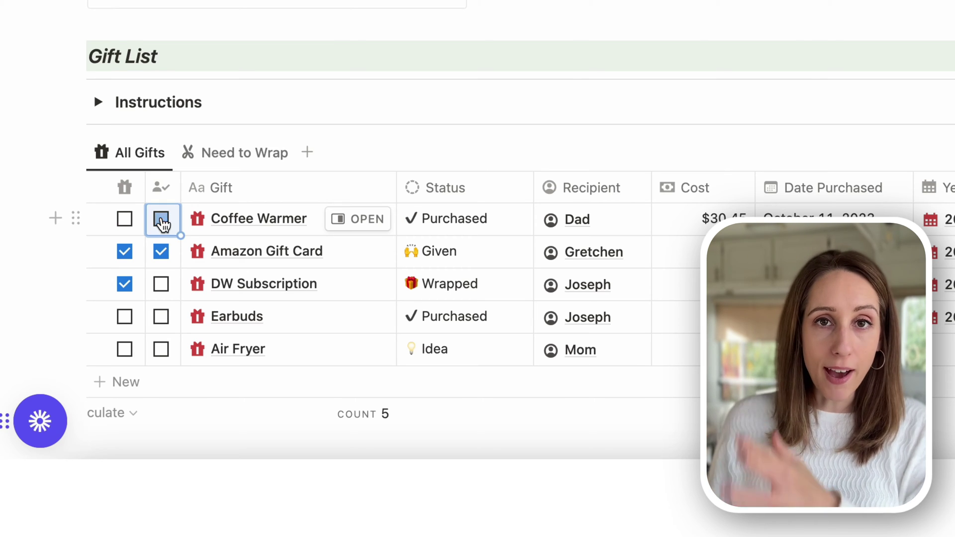
Mark Earbuds and Coffee Warmer as wrapped in the Gift List's Need to Wrap view, and return to All Gifts.
{"action": "left_click", "coordinate": [225, 164]}
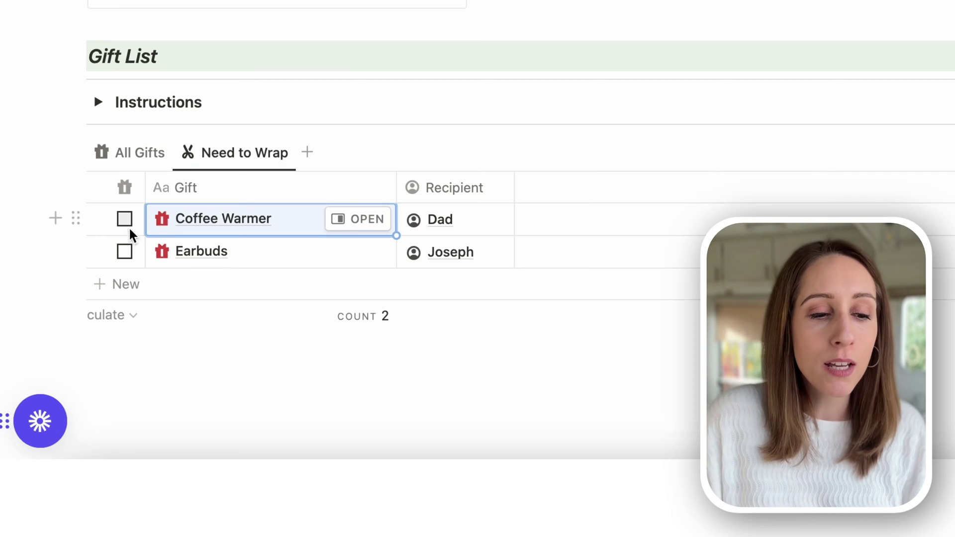
{"action": "left_click", "coordinate": [124, 253]}
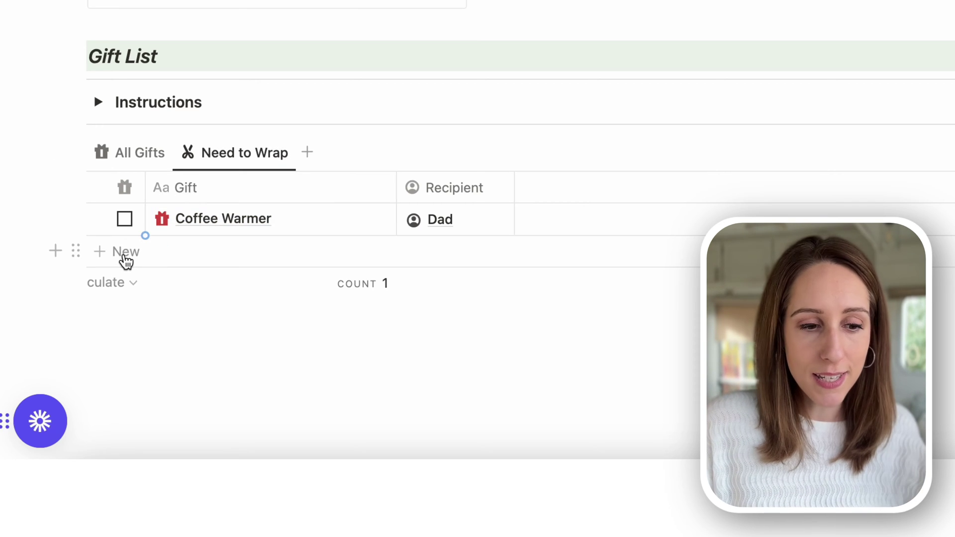
{"action": "left_click", "coordinate": [125, 218]}
{"action": "left_click", "coordinate": [143, 157]}
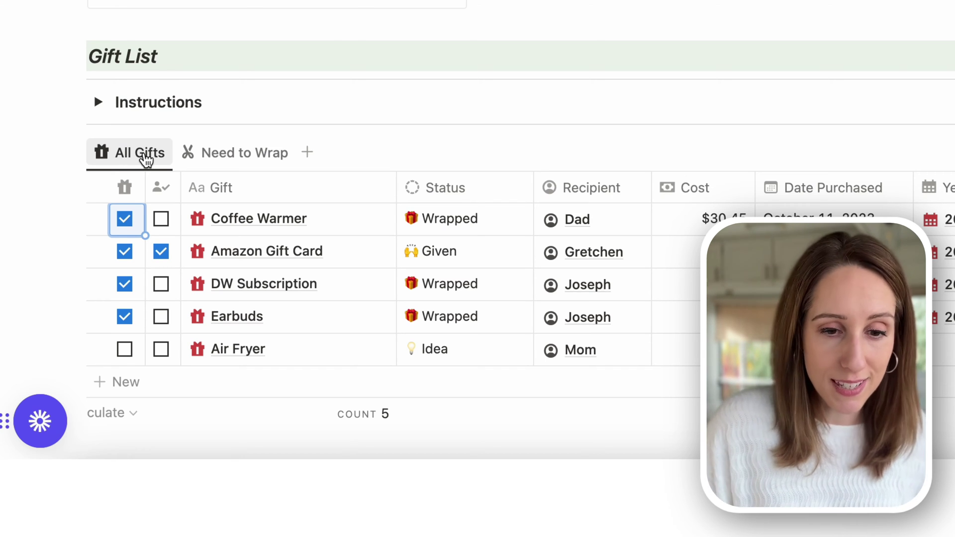
Open the Stocking Tracker from the Gift Tracker's Quick Links and review its button actions and Stocking Budget.
{"action": "scroll", "coordinate": [143, 157], "scroll_direction": "up", "scroll_amount": 10}
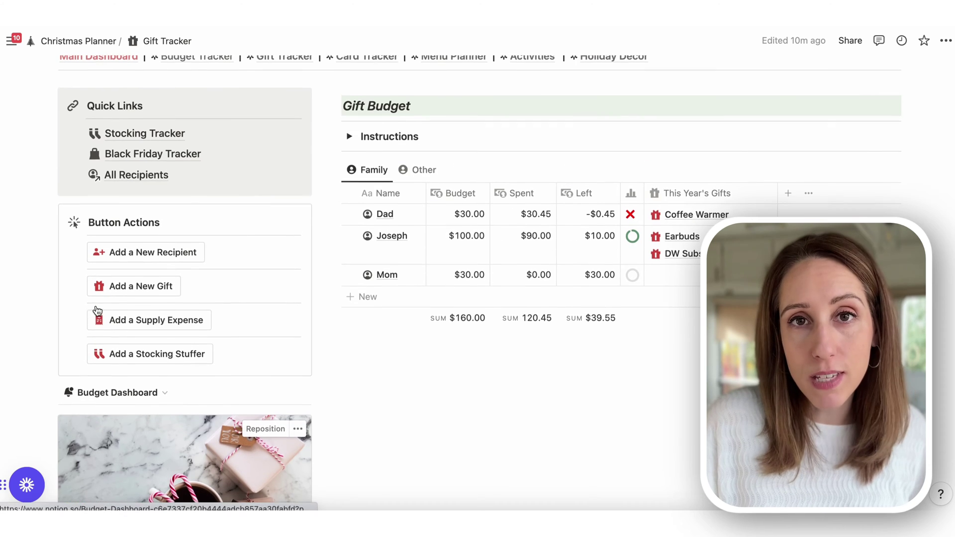
{"action": "scroll", "coordinate": [96, 306], "scroll_direction": "up", "scroll_amount": 3}
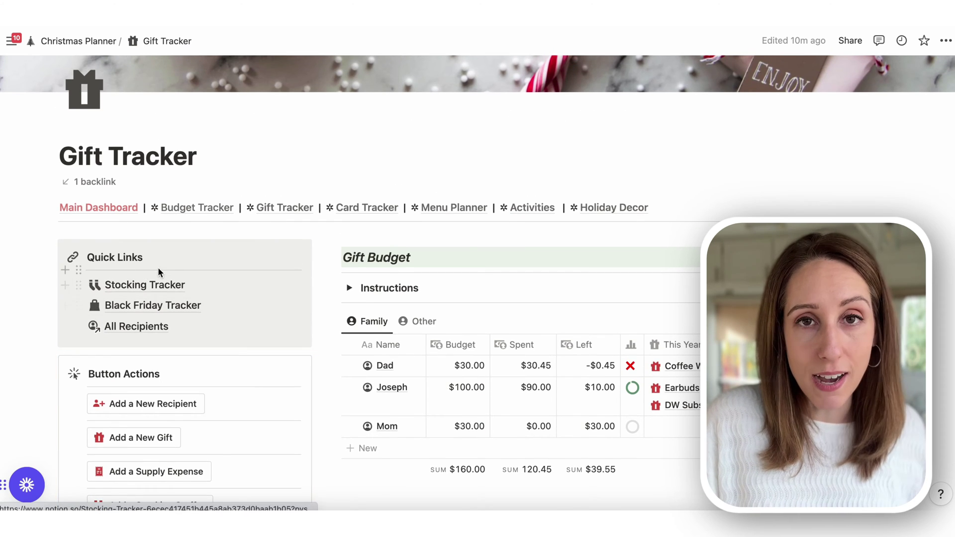
{"action": "left_click", "coordinate": [145, 285]}
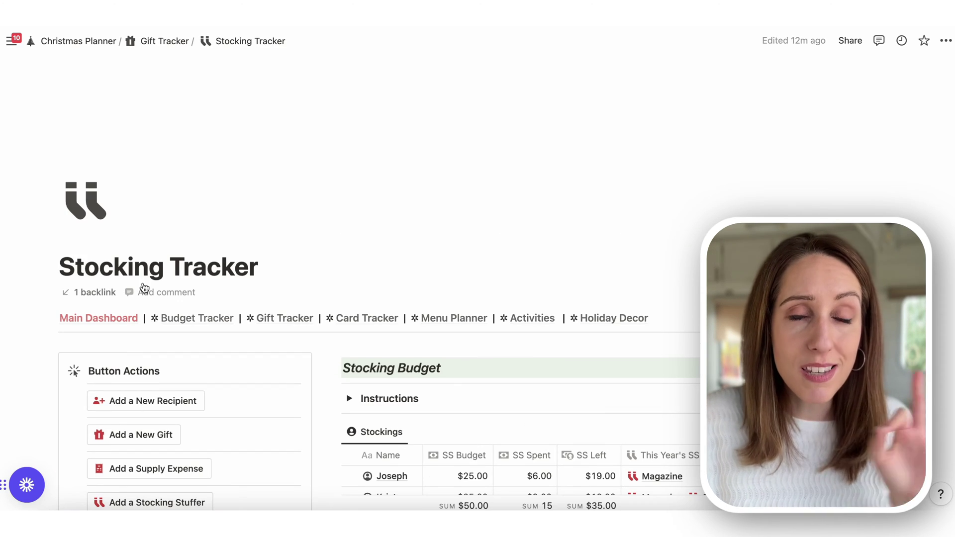
{"action": "scroll", "coordinate": [477, 283], "scroll_direction": "down", "scroll_amount": 3}
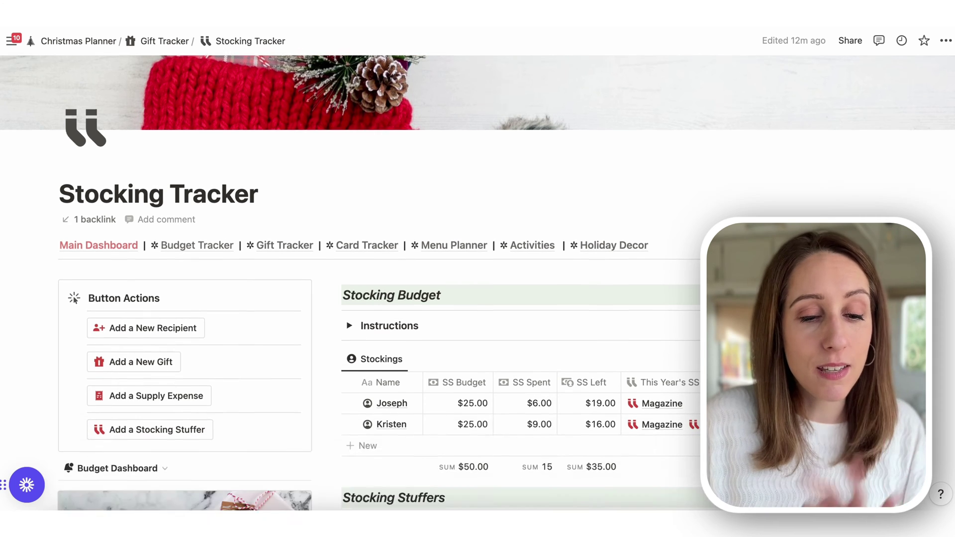
{"action": "scroll", "coordinate": [532, 232], "scroll_direction": "down", "scroll_amount": 3}
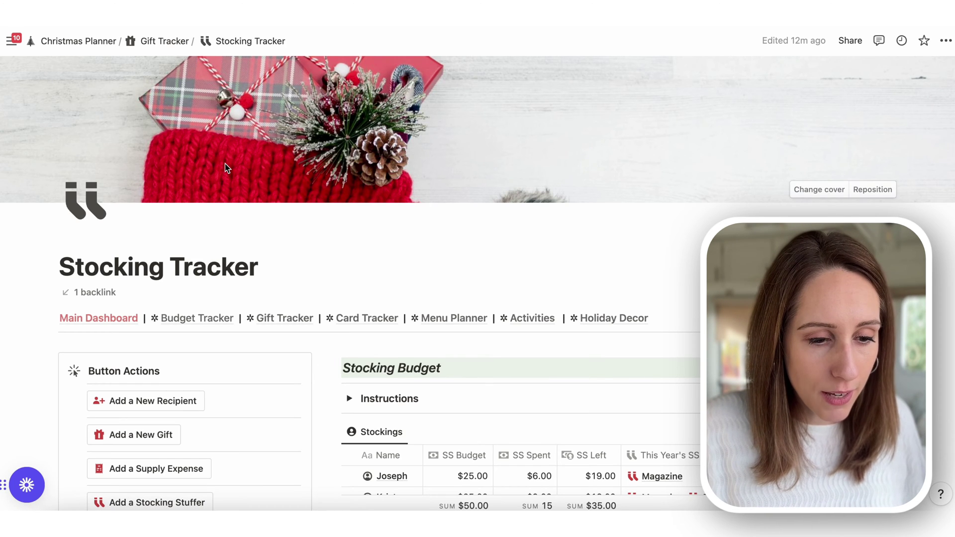
Open the Black Friday Tracker through the Gift Tracker's Quick Links and review its Sales Tracker and Sales By Store sections.
{"action": "left_click", "coordinate": [290, 318]}
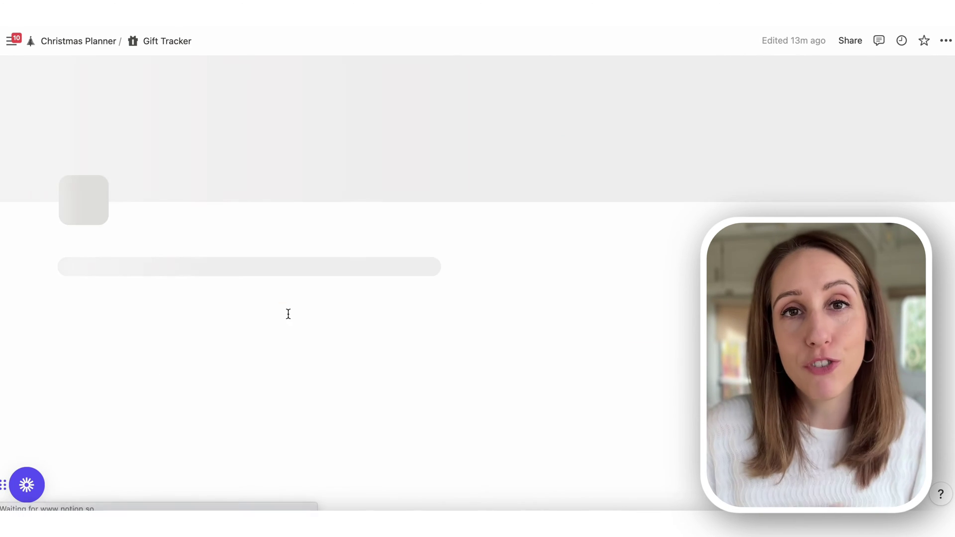
{"action": "mouse_move", "coordinate": [160, 417]}
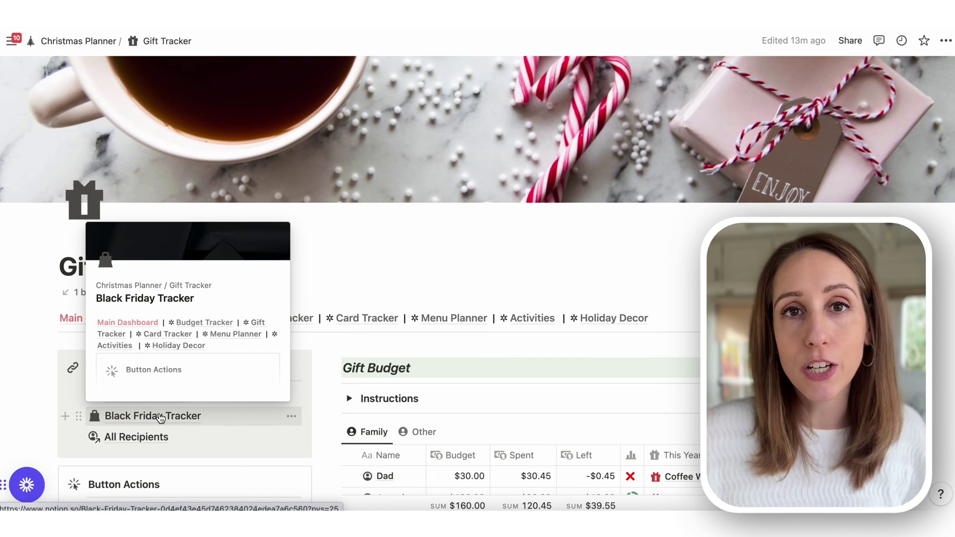
{"action": "left_click", "coordinate": [160, 416]}
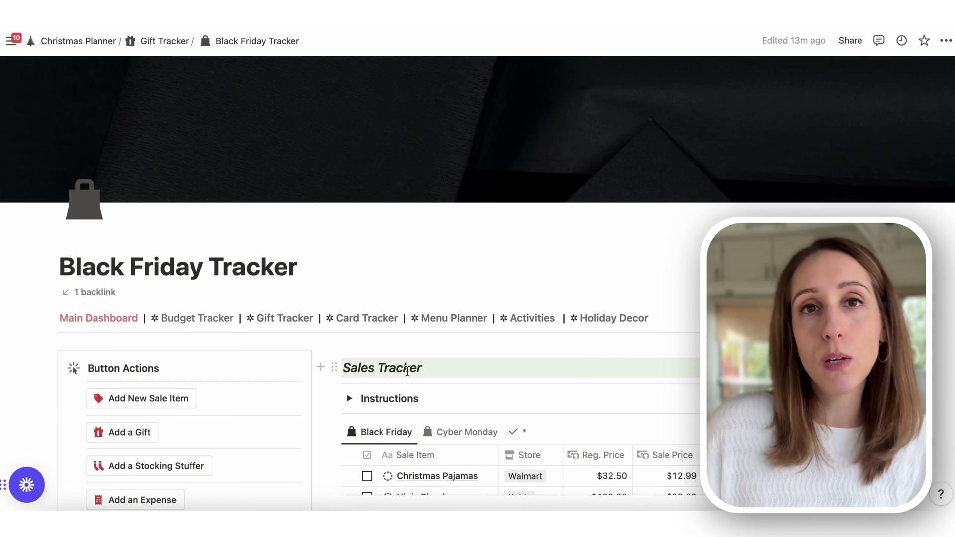
{"action": "scroll", "coordinate": [876, 312], "scroll_direction": "down", "scroll_amount": 3}
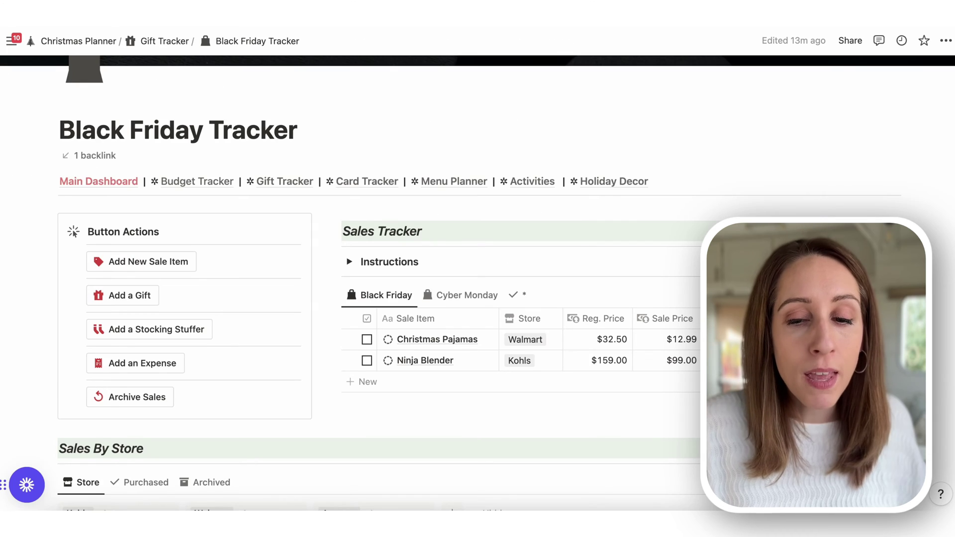
{"action": "scroll", "coordinate": [478, 283], "scroll_direction": "down", "scroll_amount": 5}
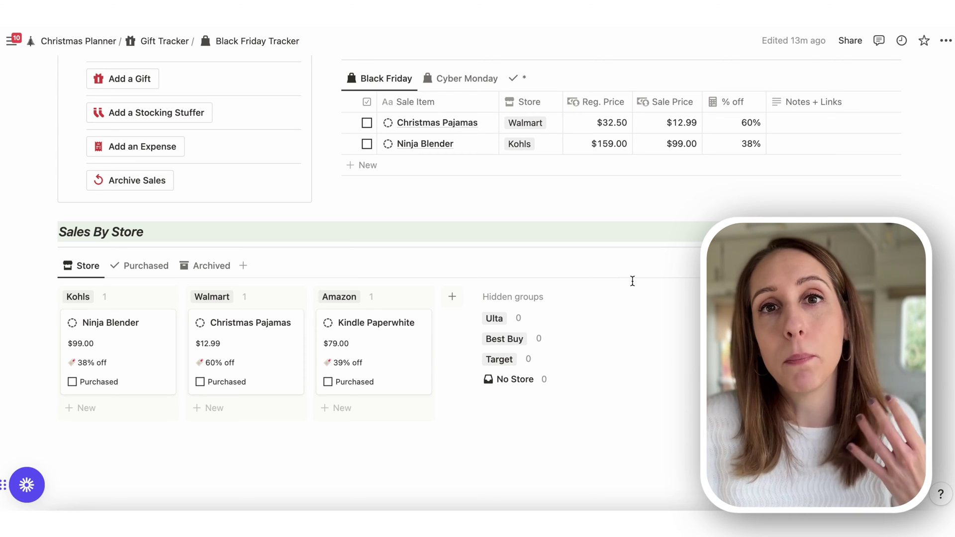
{"action": "scroll", "coordinate": [368, 274], "scroll_direction": "down", "scroll_amount": 1}
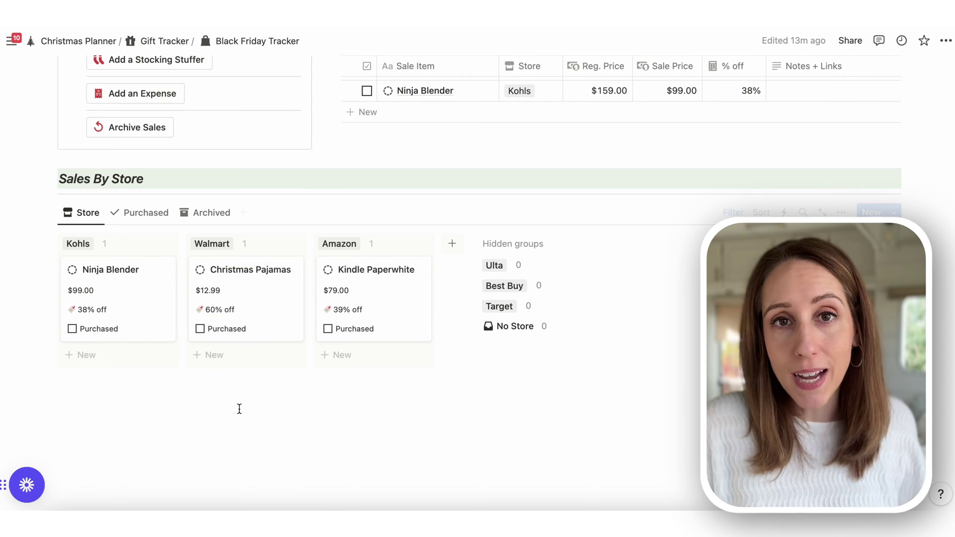
{"action": "scroll", "coordinate": [241, 418], "scroll_direction": "up", "scroll_amount": 5}
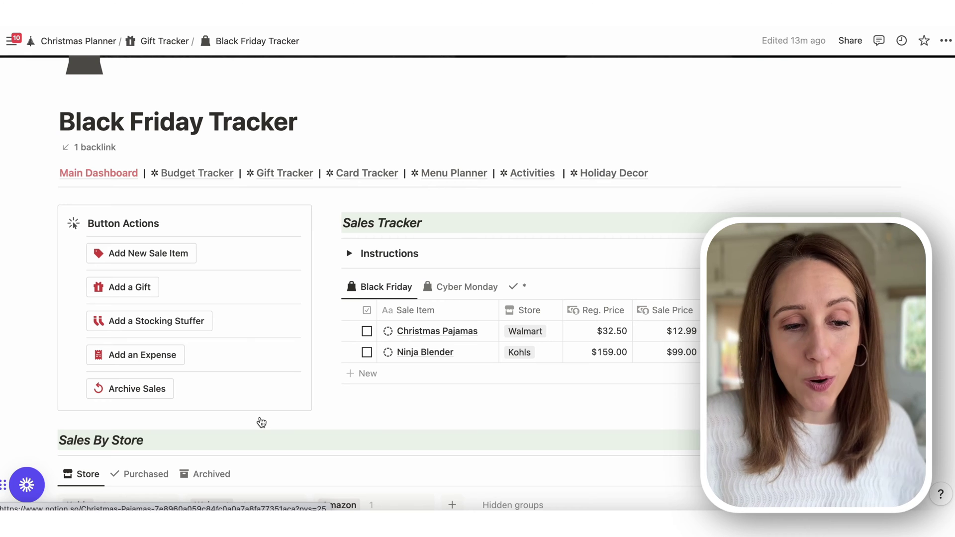
Open the Card Tracker page and review its Quick Links, Card Expenses and active card contacts.
{"action": "left_click", "coordinate": [369, 174]}
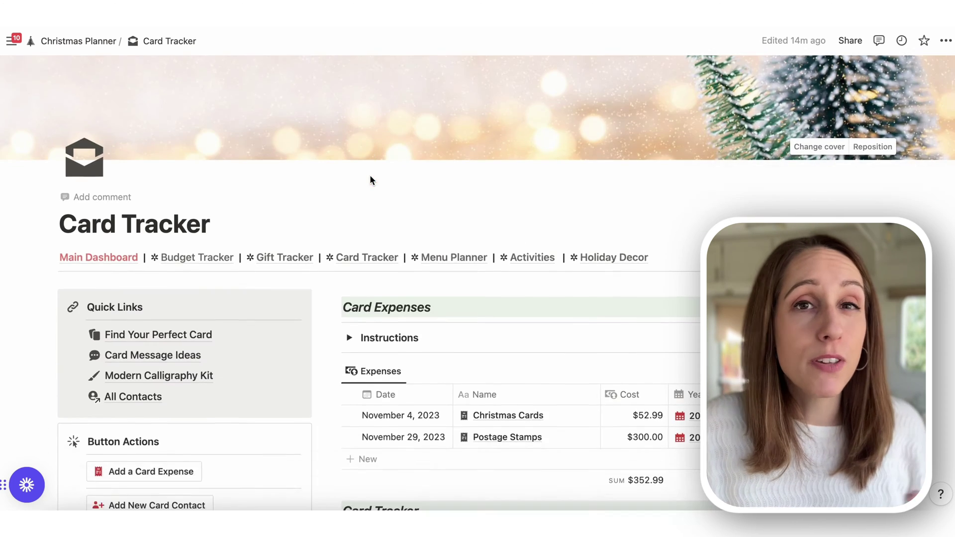
{"action": "scroll", "coordinate": [369, 179], "scroll_direction": "down", "scroll_amount": 3}
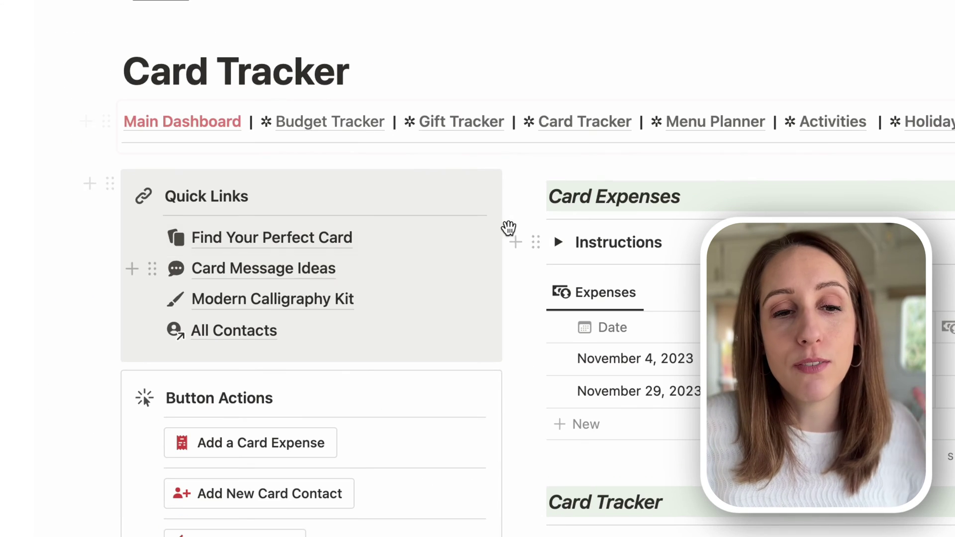
{"action": "mouse_move", "coordinate": [446, 264]}
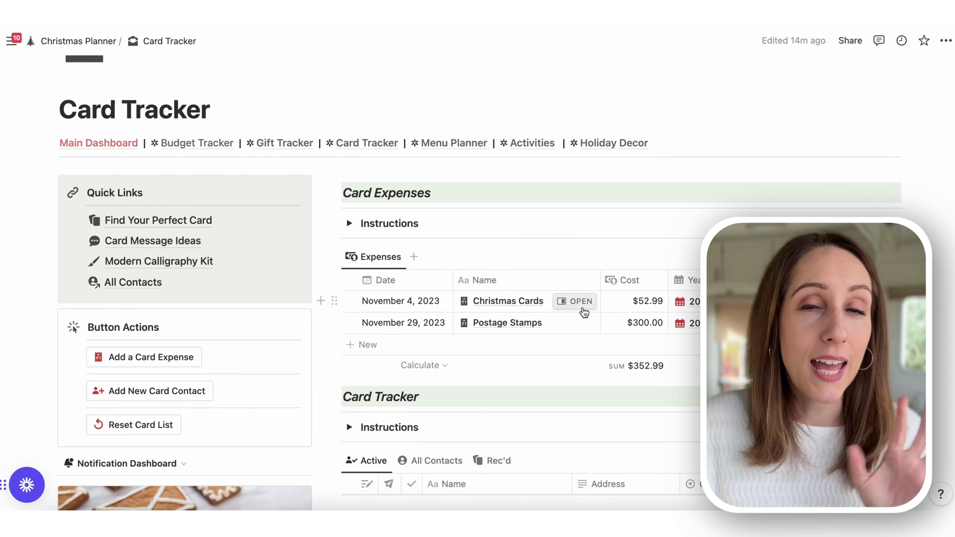
{"action": "scroll", "coordinate": [585, 314], "scroll_direction": "down", "scroll_amount": 3}
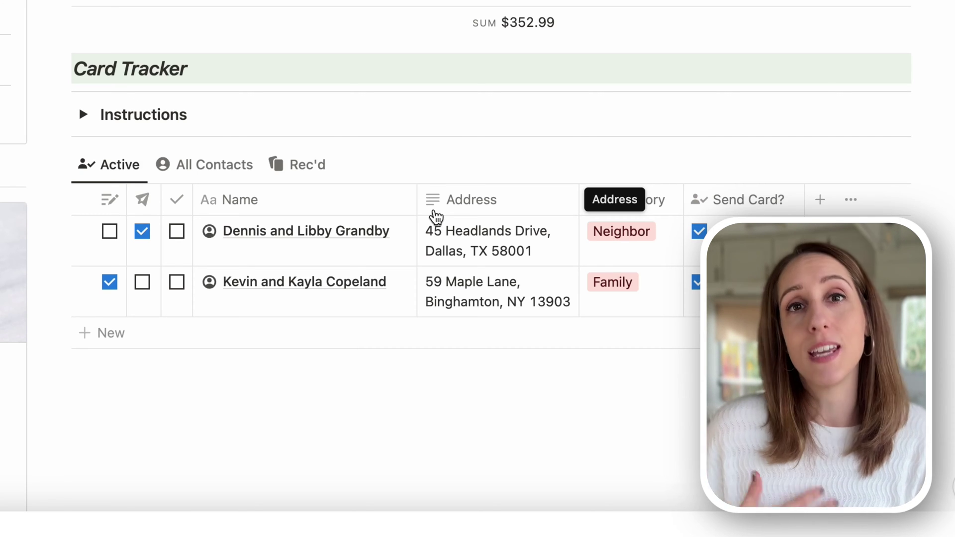
Mark the Neighbor contact's card as received, check it in the Rec'd view, and mark it as written in the Active view.
{"action": "left_click", "coordinate": [297, 174]}
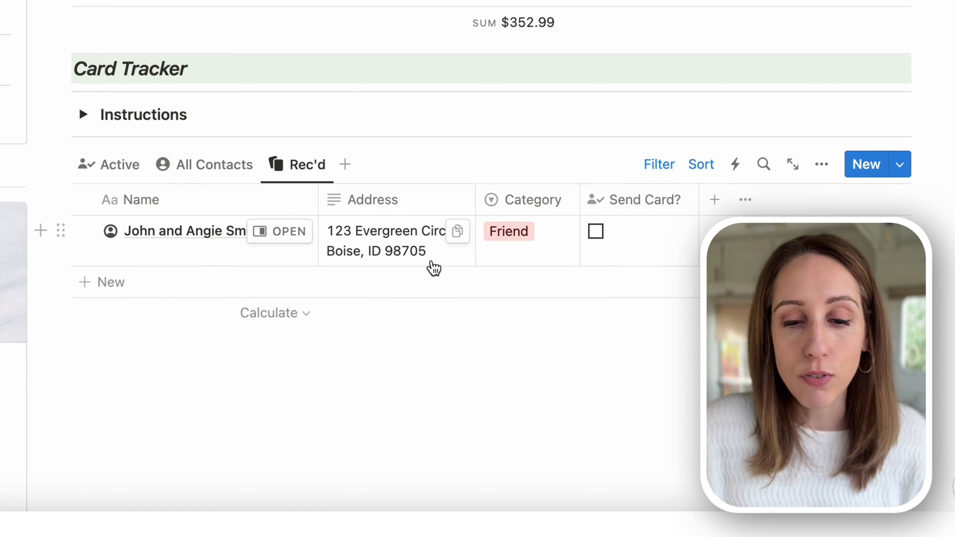
{"action": "left_click", "coordinate": [143, 165]}
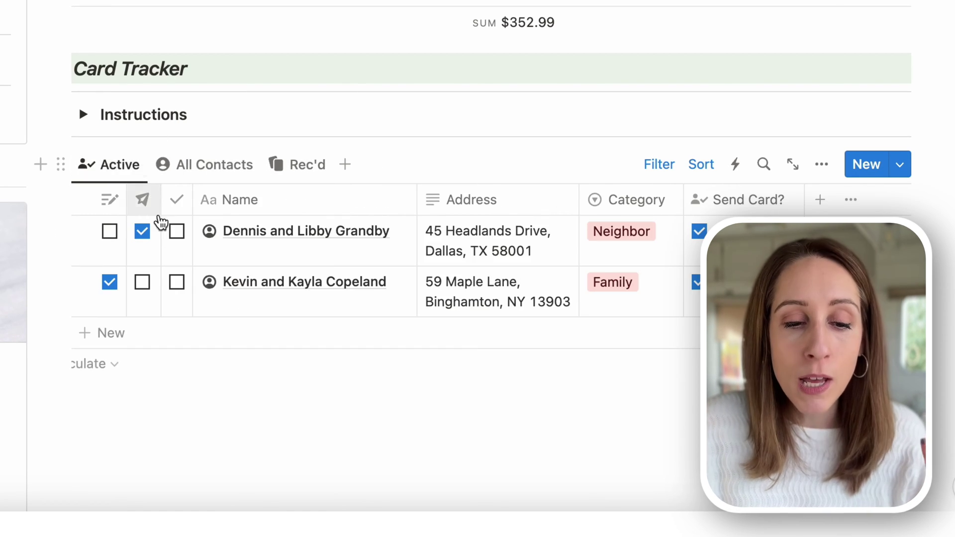
{"action": "left_click", "coordinate": [178, 234]}
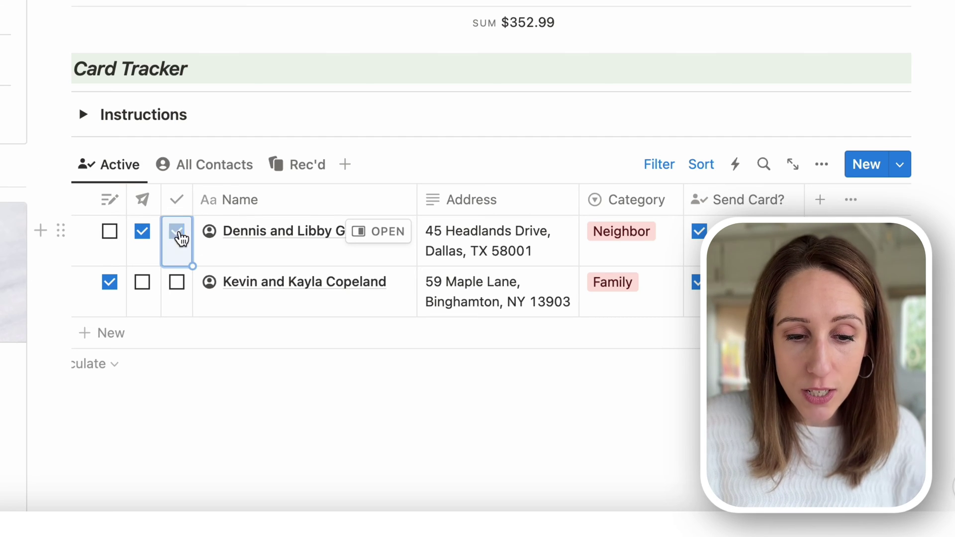
{"action": "left_click", "coordinate": [283, 169]}
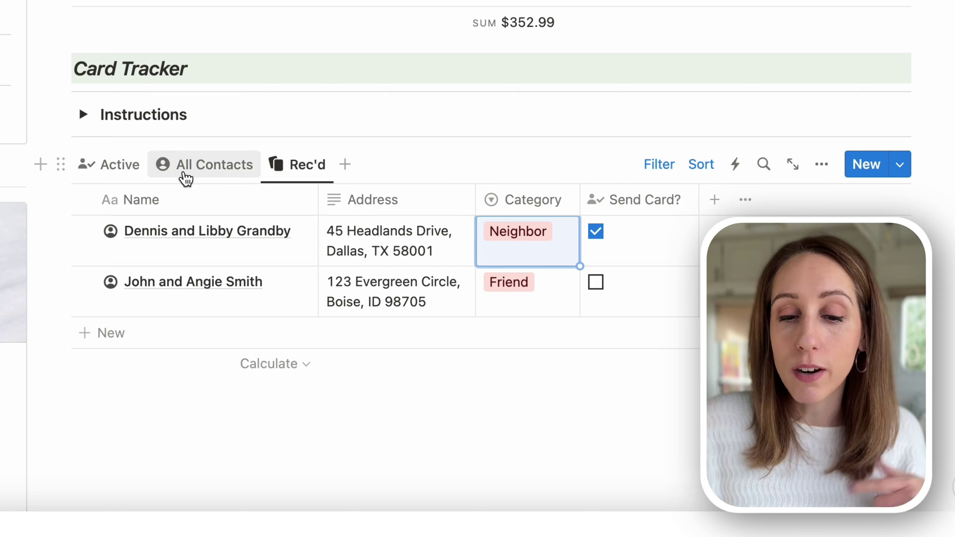
{"action": "left_click", "coordinate": [100, 168]}
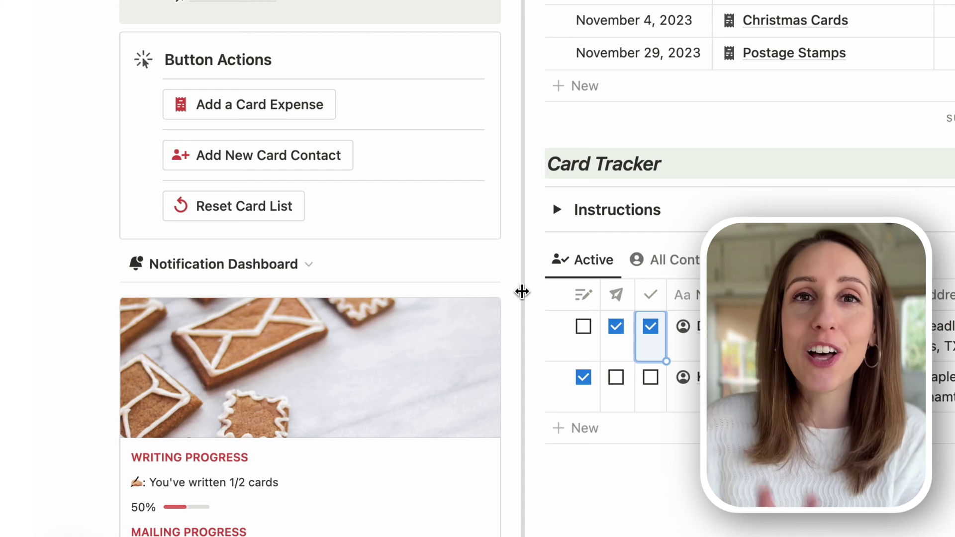
{"action": "scroll", "coordinate": [521, 292], "scroll_direction": "down", "scroll_amount": 5}
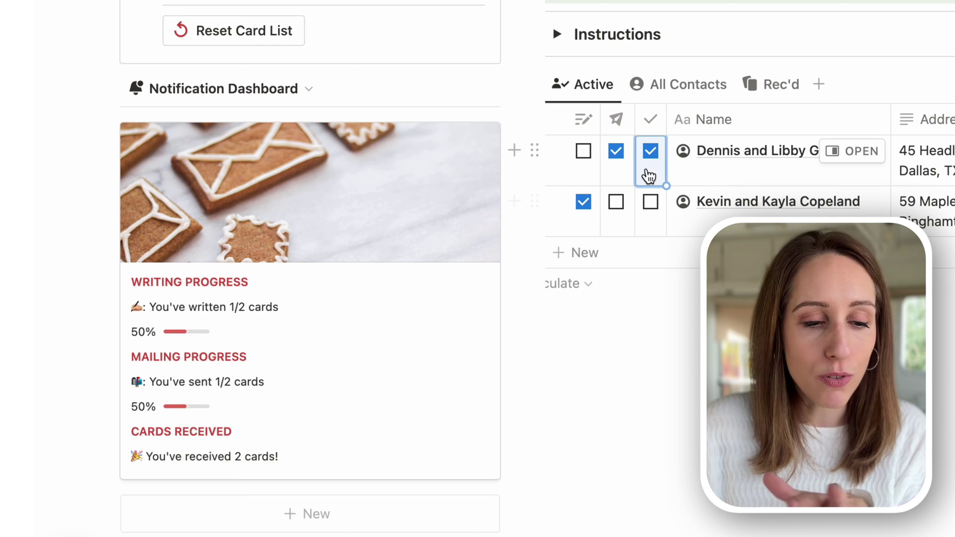
{"action": "left_click", "coordinate": [588, 154]}
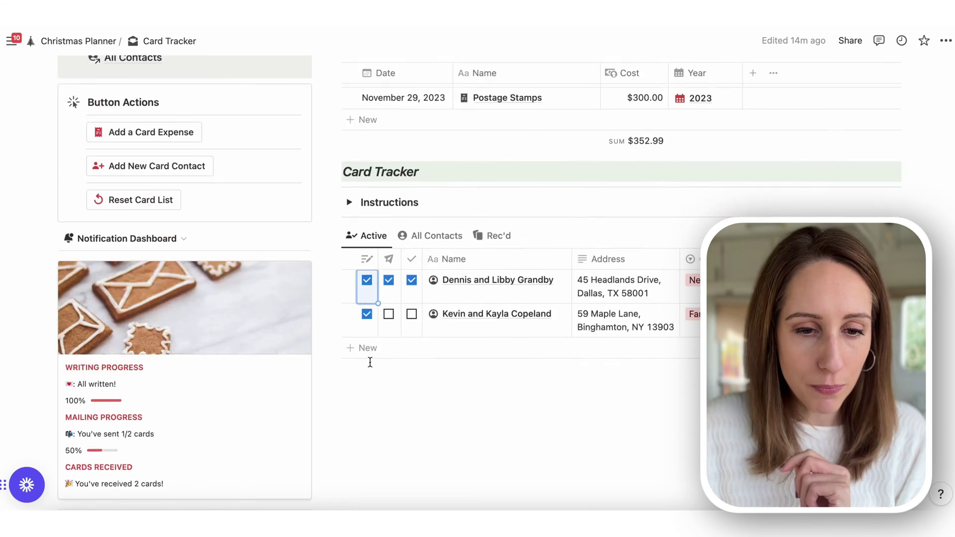
Open the Menu Planner page and review its Food Expenses, Button Actions and Upcoming Events sections.
{"action": "scroll", "coordinate": [589, 278], "scroll_direction": "up", "scroll_amount": 10}
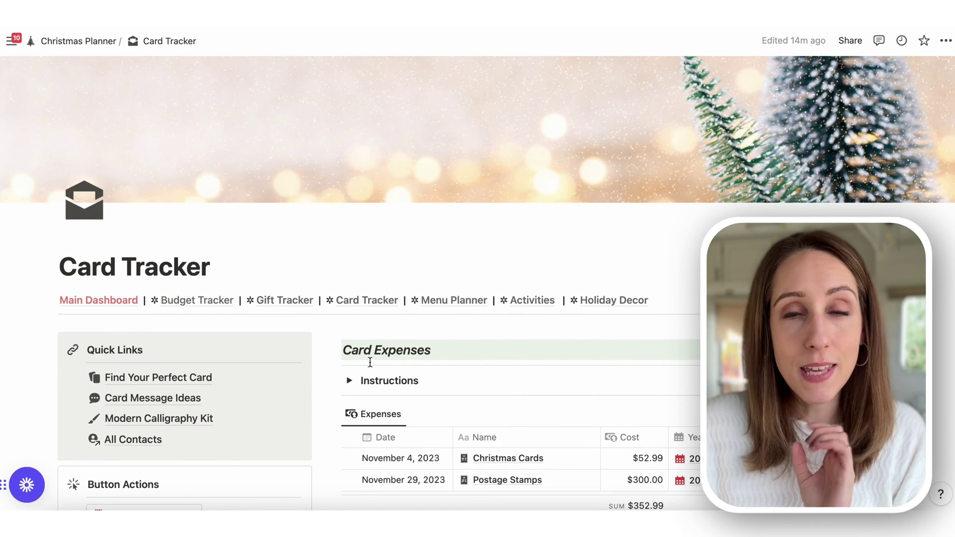
{"action": "left_click", "coordinate": [466, 301]}
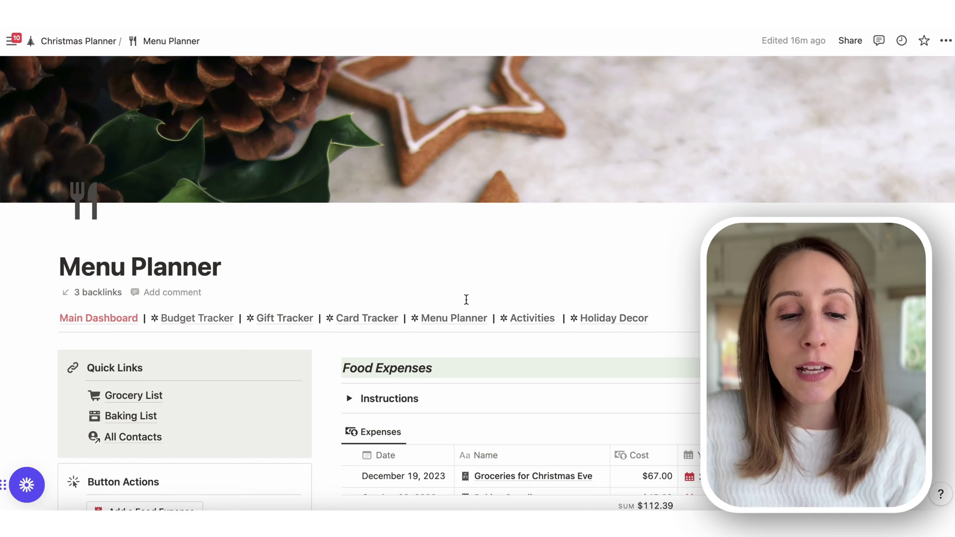
{"action": "scroll", "coordinate": [466, 299], "scroll_direction": "down", "scroll_amount": 3}
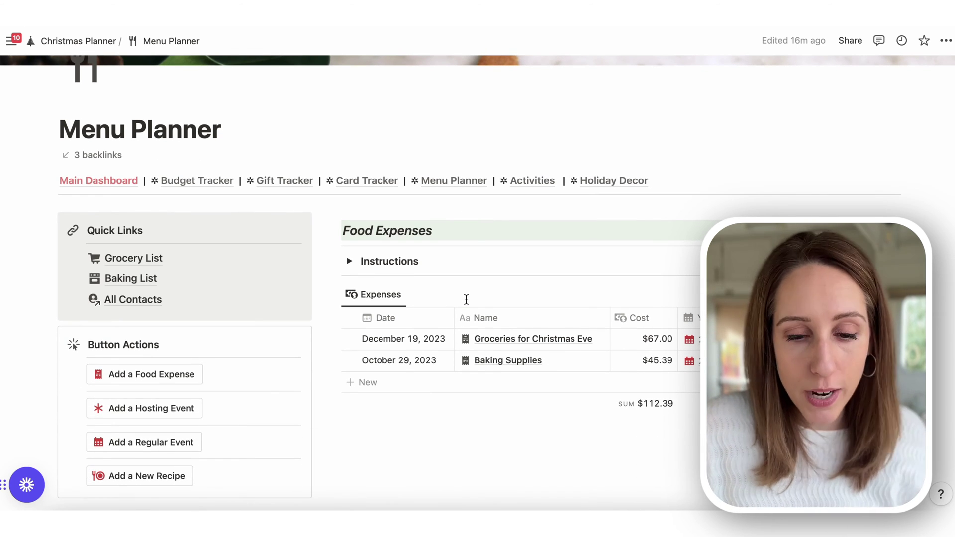
{"action": "scroll", "coordinate": [466, 299], "scroll_direction": "down", "scroll_amount": 1}
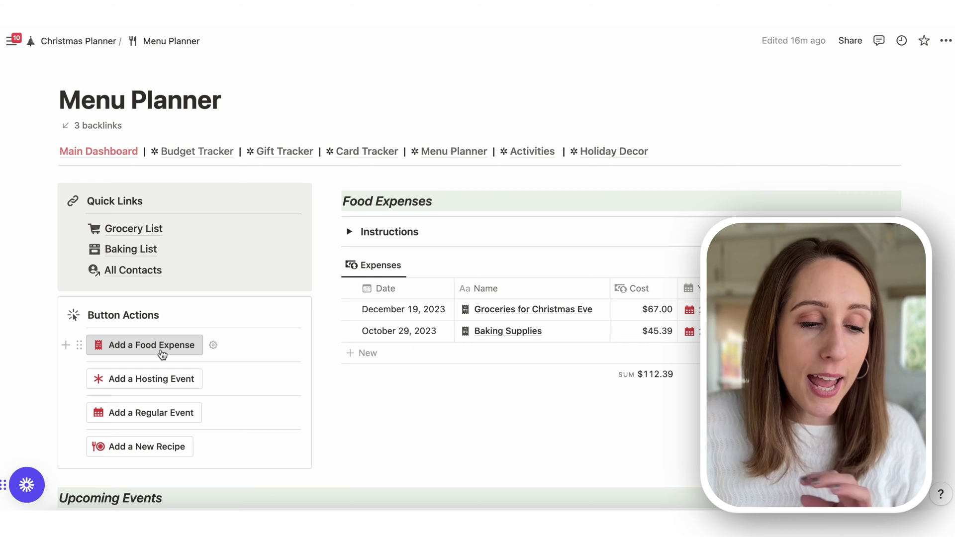
{"action": "scroll", "coordinate": [411, 362], "scroll_direction": "down", "scroll_amount": 5}
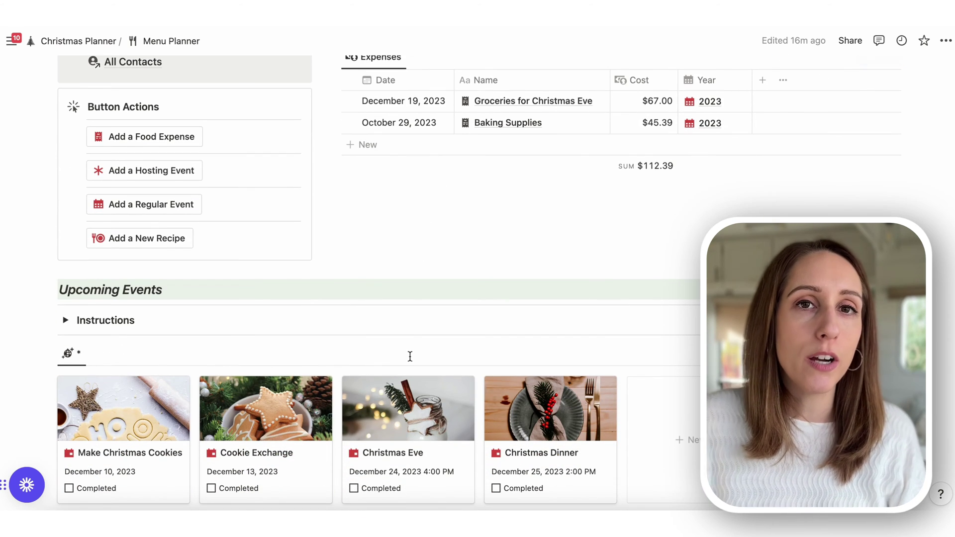
{"action": "scroll", "coordinate": [410, 356], "scroll_direction": "down", "scroll_amount": 2}
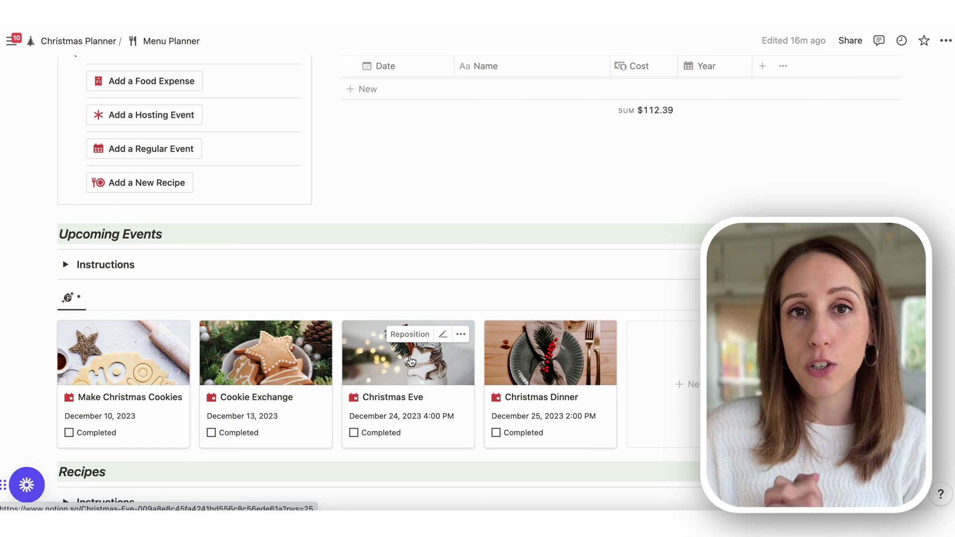
Open the Christmas Eve event from Upcoming Events and link the Cheesy Garlic Twists recipe to it.
{"action": "left_click", "coordinate": [411, 361]}
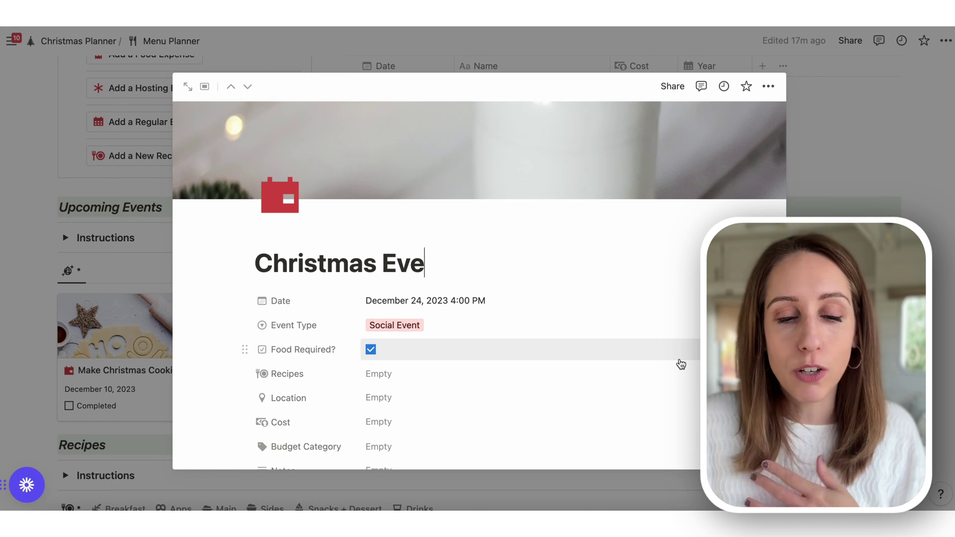
{"action": "left_click", "coordinate": [450, 380]}
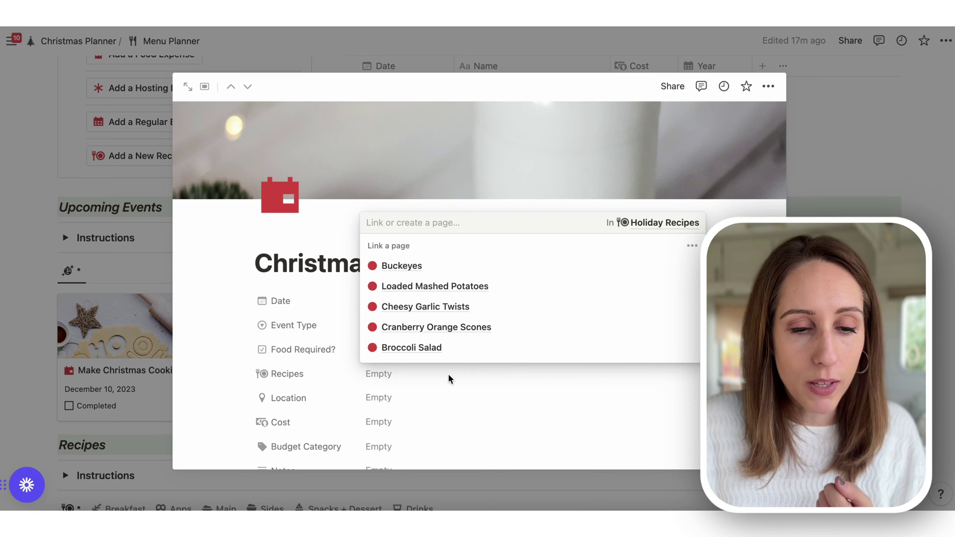
{"action": "left_click", "coordinate": [410, 308]}
{"action": "key", "text": "Escape"}
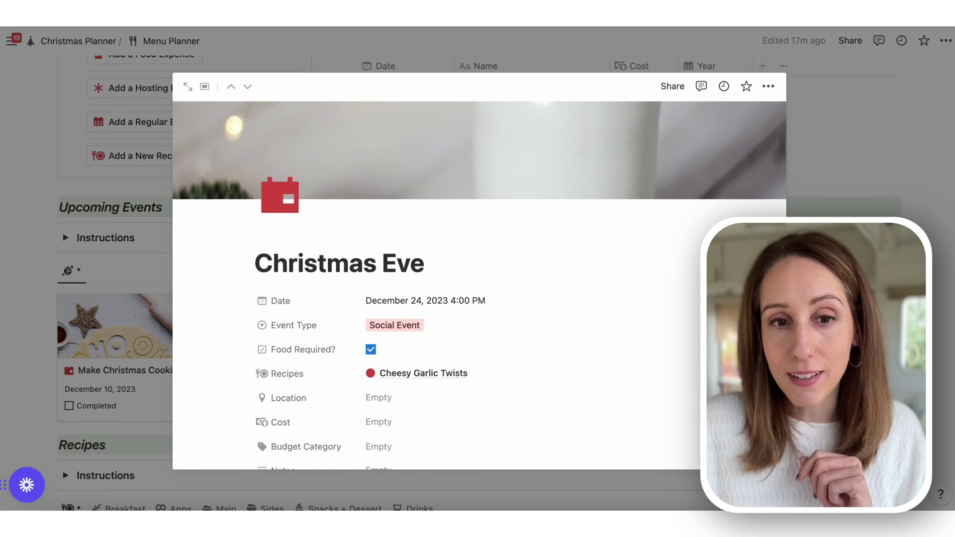
Review the linked Cheesy Garlic Twists recipe and the Christmas Dinner event's properties, and return to Upcoming Events.
{"action": "left_click", "coordinate": [428, 376]}
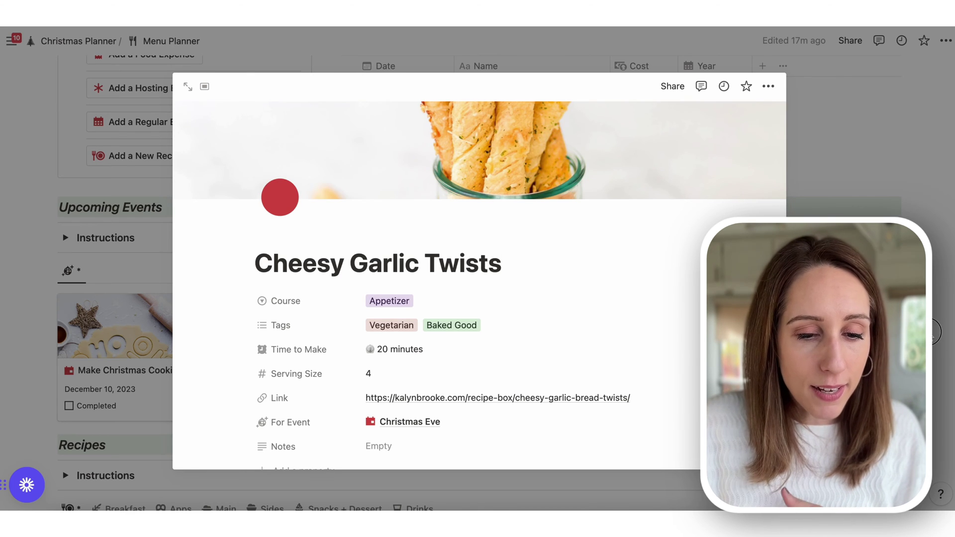
{"action": "left_click", "coordinate": [940, 343]}
{"action": "left_click", "coordinate": [601, 376]}
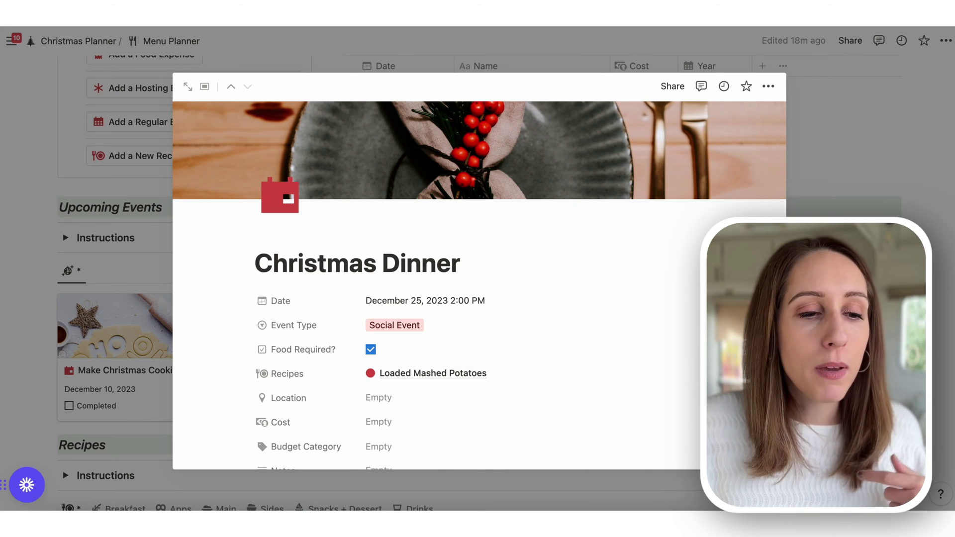
{"action": "key", "text": "Escape"}
{"action": "scroll", "coordinate": [268, 209], "scroll_direction": "up", "scroll_amount": 3}
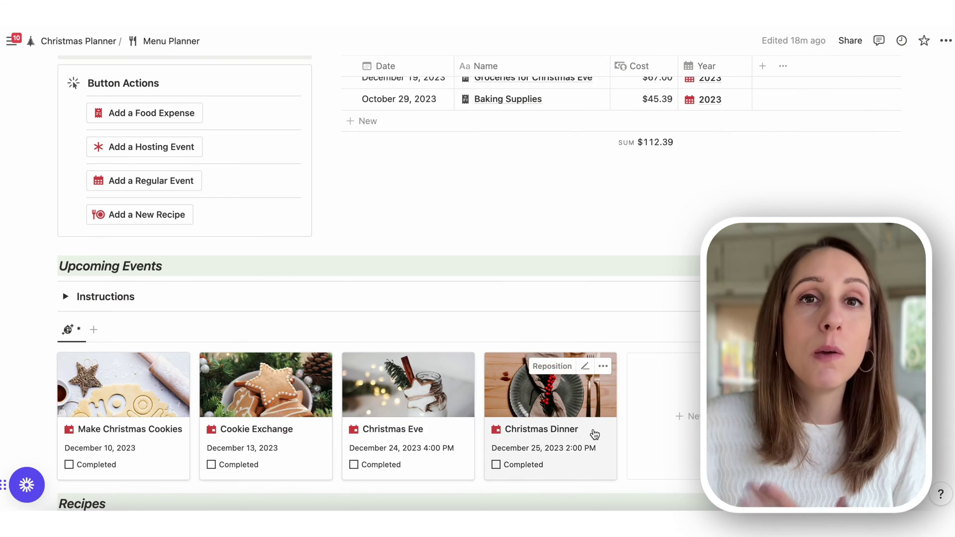
Open the Christmas Dinner event as a full page and review its Menu, Tasks and Guest List sections.
{"action": "left_click", "coordinate": [594, 434]}
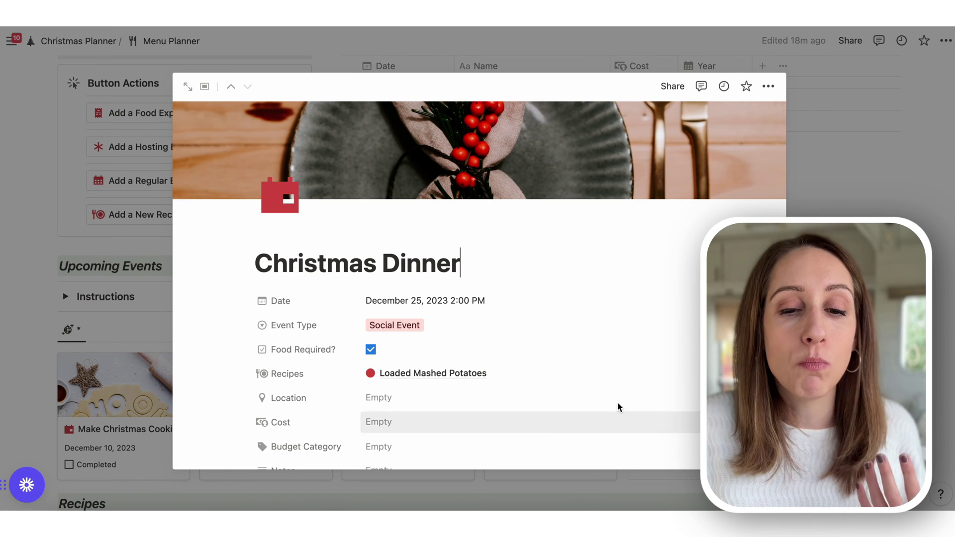
{"action": "scroll", "coordinate": [685, 306], "scroll_direction": "down", "scroll_amount": 3}
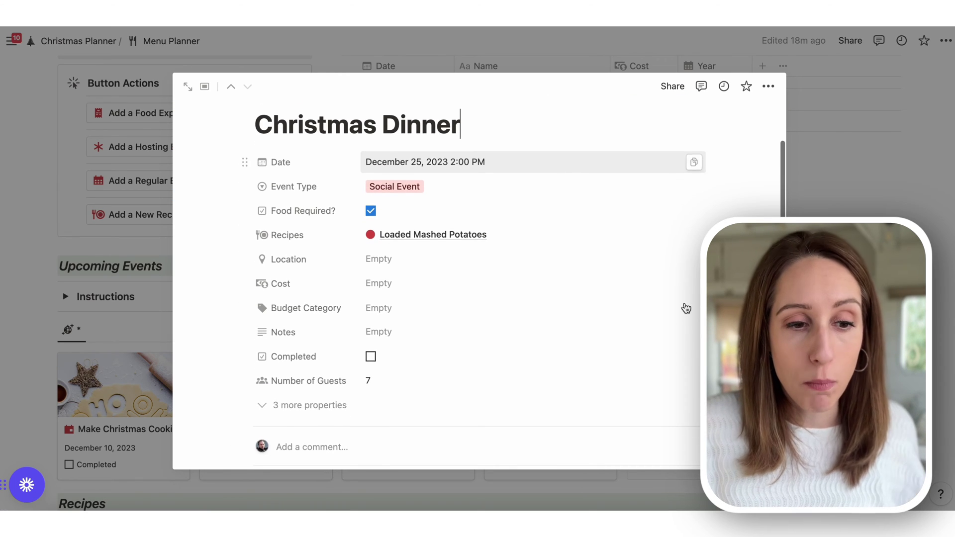
{"action": "left_click", "coordinate": [187, 87]}
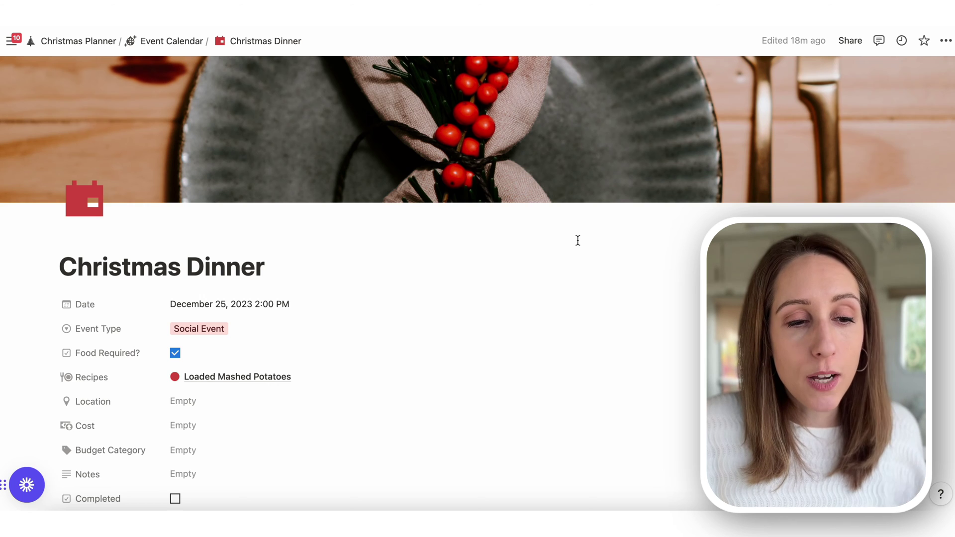
{"action": "scroll", "coordinate": [577, 241], "scroll_direction": "down", "scroll_amount": 10}
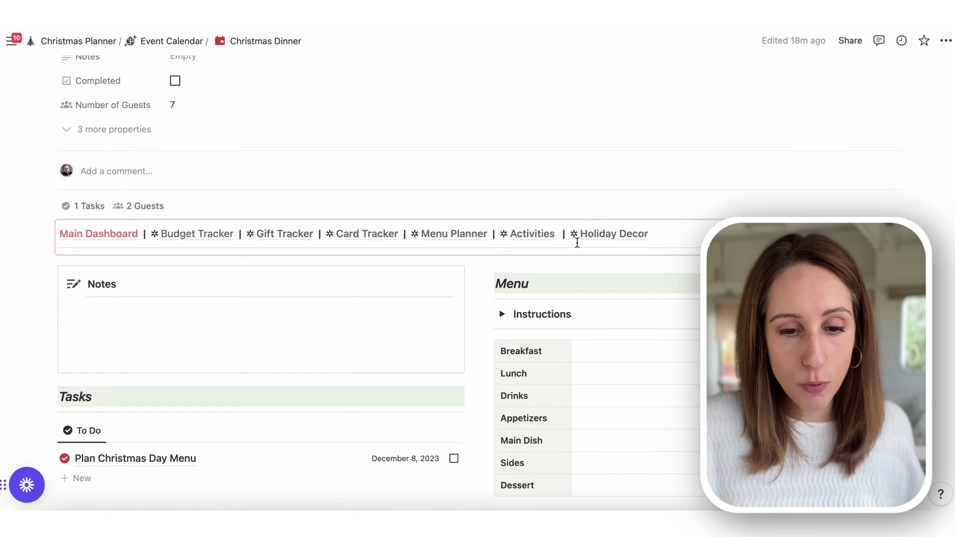
{"action": "scroll", "coordinate": [577, 243], "scroll_direction": "down", "scroll_amount": 3}
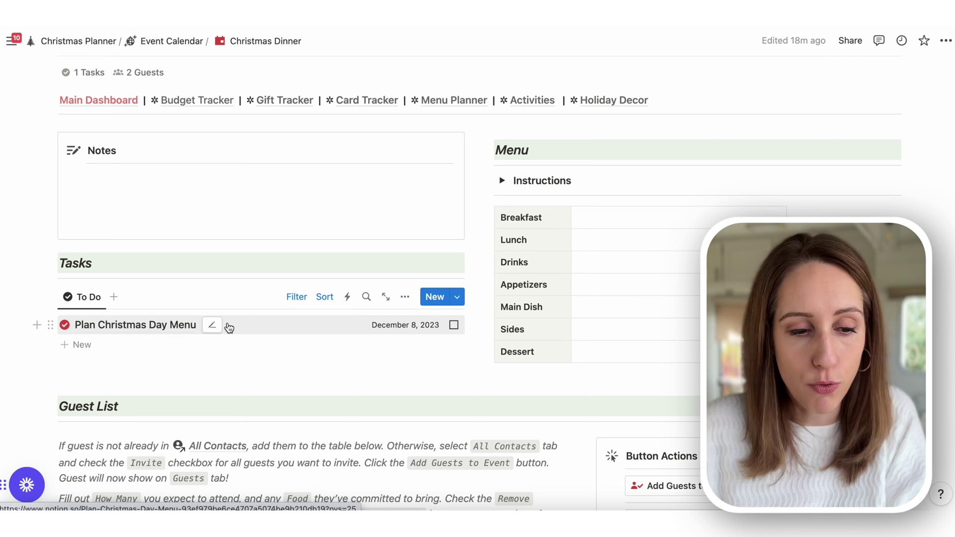
{"action": "scroll", "coordinate": [229, 326], "scroll_direction": "down", "scroll_amount": 5}
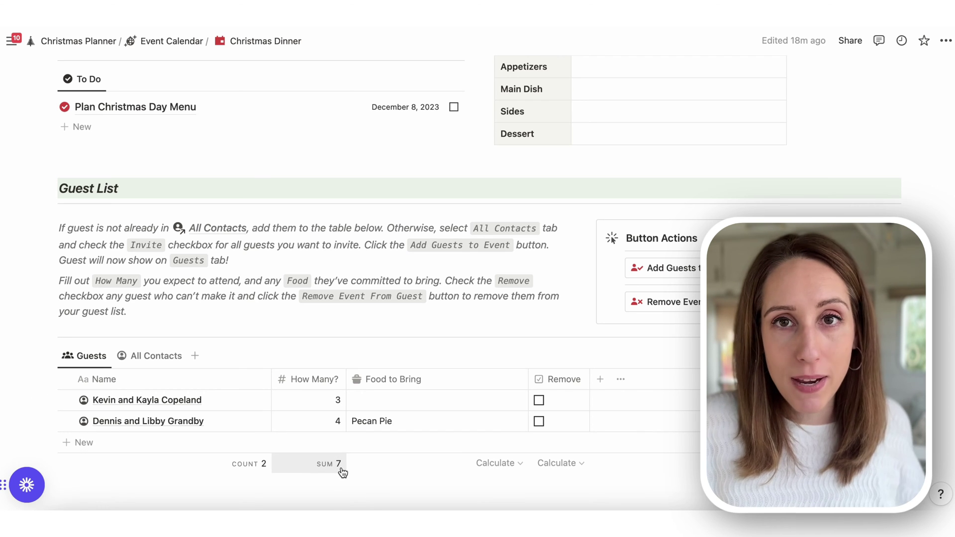
Open the Grocery List from the Menu Planner's Quick Links, review its categories, and return to the Menu Planner.
{"action": "scroll", "coordinate": [342, 471], "scroll_direction": "up", "scroll_amount": 13}
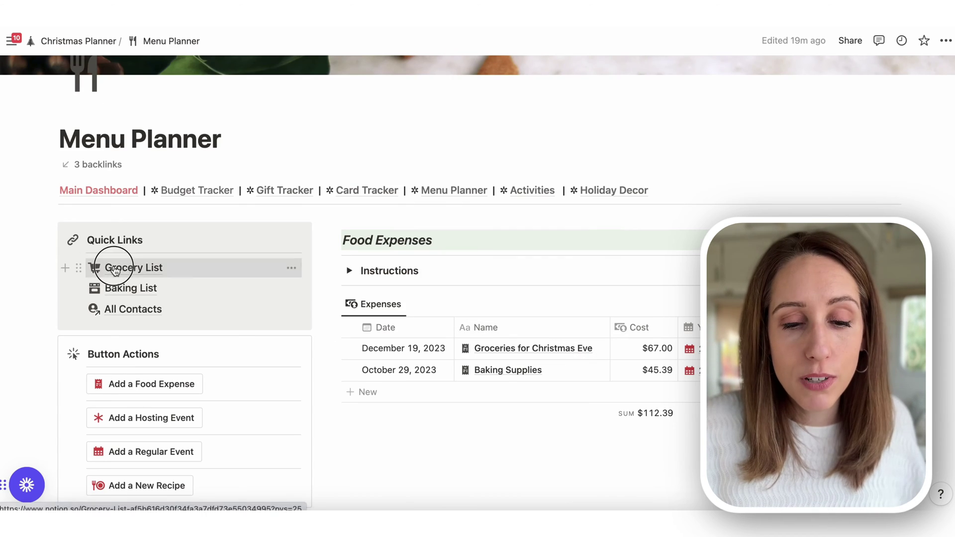
{"action": "left_click", "coordinate": [112, 269]}
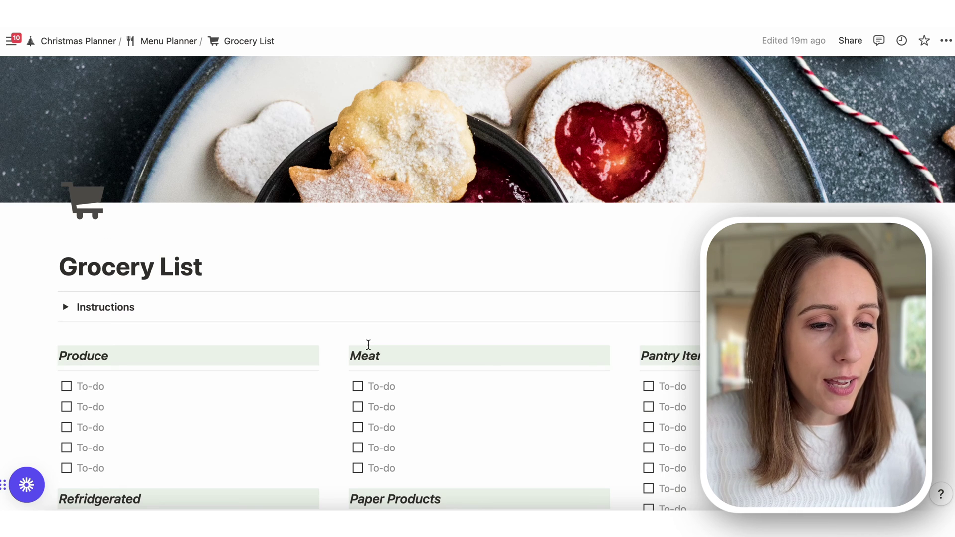
{"action": "left_click", "coordinate": [152, 41]}
Open the Baking List from Quick Links, review Recipes to Make and For Events, and preview the Buckeyes recipe.
{"action": "left_click", "coordinate": [140, 415]}
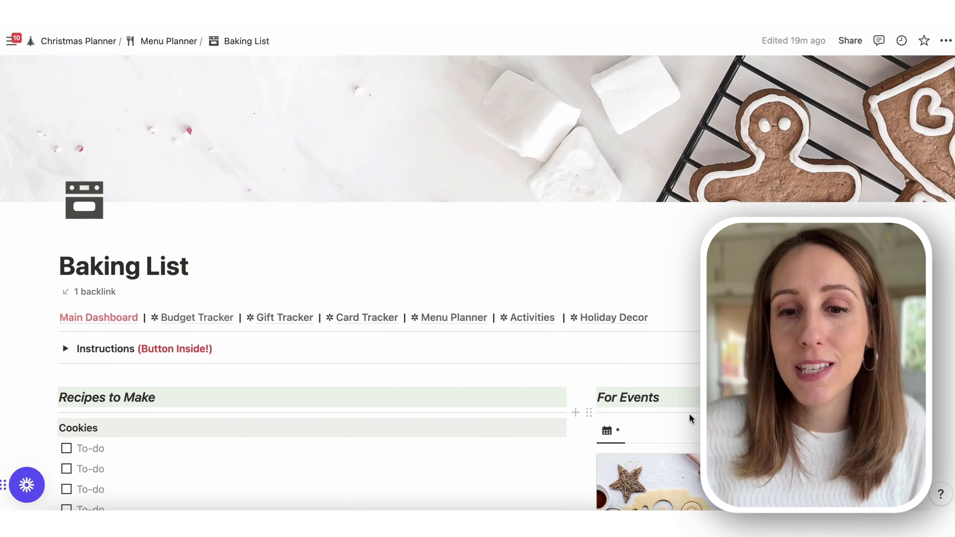
{"action": "scroll", "coordinate": [694, 413], "scroll_direction": "down", "scroll_amount": 5}
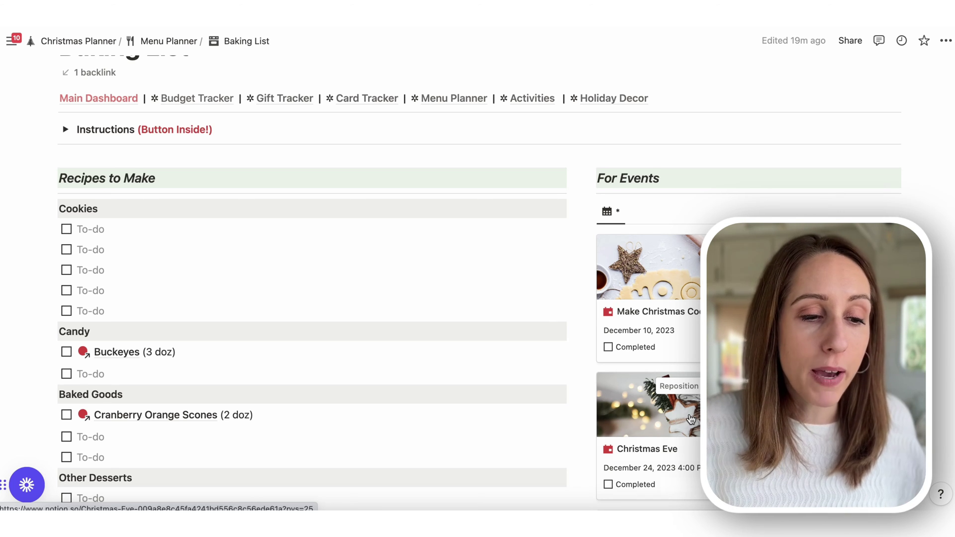
{"action": "scroll", "coordinate": [166, 232], "scroll_direction": "down", "scroll_amount": 2}
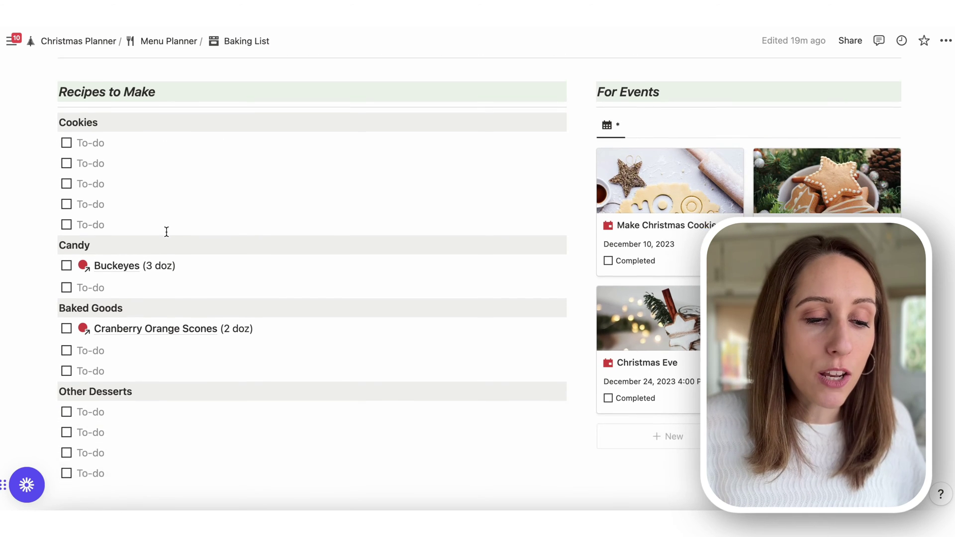
{"action": "scroll", "coordinate": [167, 231], "scroll_direction": "down", "scroll_amount": 1}
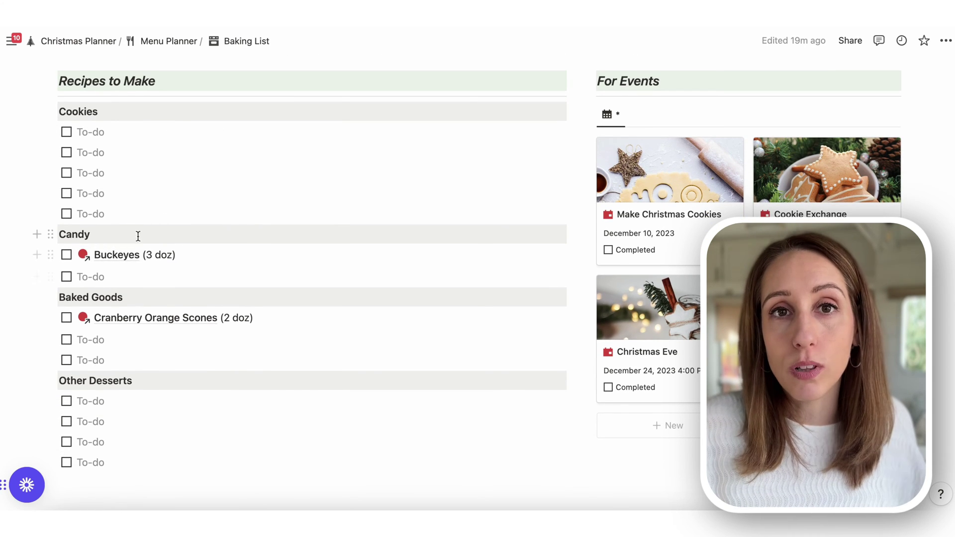
{"action": "mouse_move", "coordinate": [127, 260]}
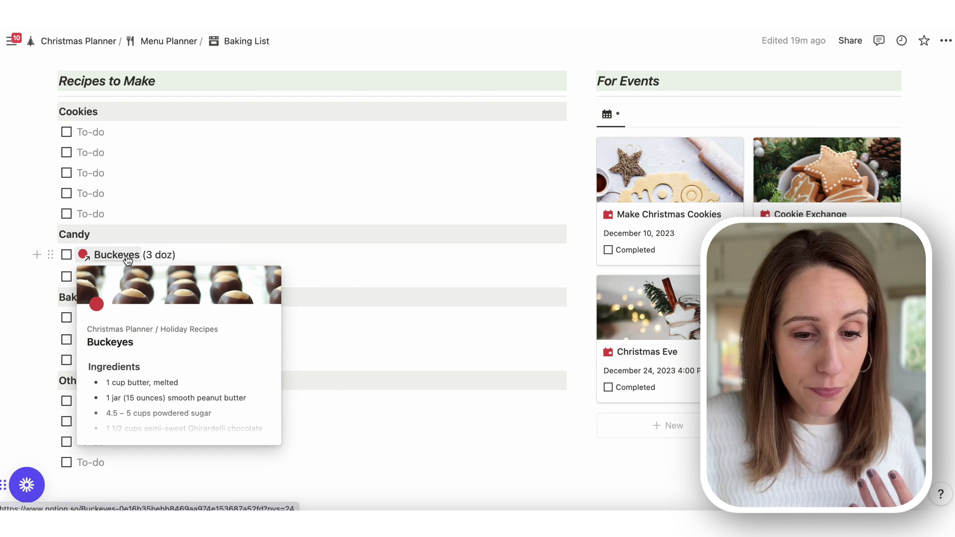
Return to the Menu Planner and review its Recipes gallery, including the Main view.
{"action": "left_click", "coordinate": [168, 42]}
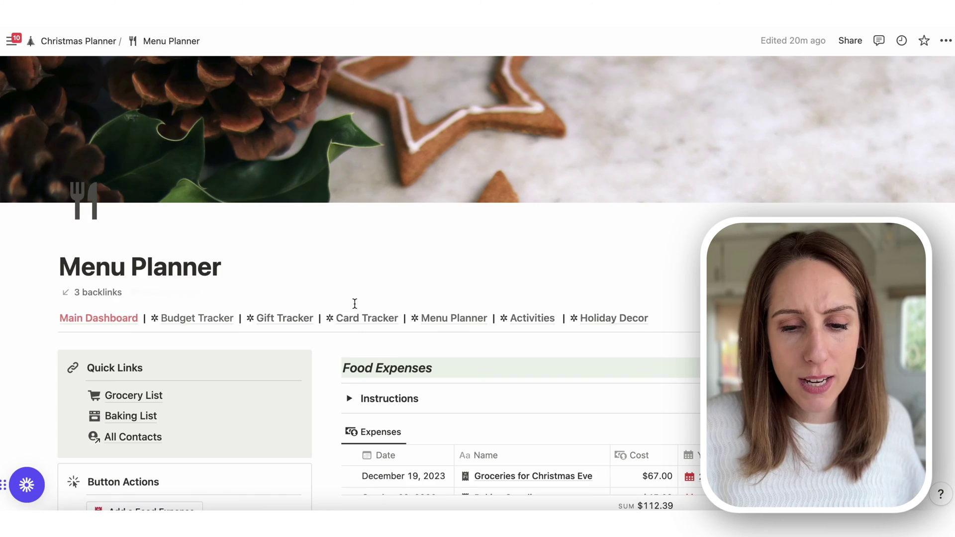
{"action": "scroll", "coordinate": [354, 305], "scroll_direction": "down", "scroll_amount": 6}
{"action": "scroll", "coordinate": [354, 306], "scroll_direction": "down", "scroll_amount": 10}
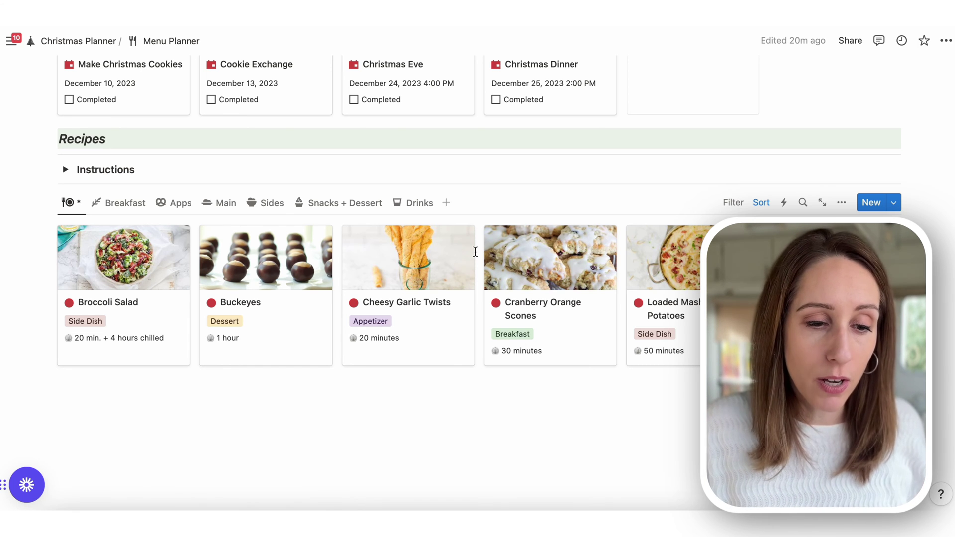
{"action": "left_click", "coordinate": [222, 204]}
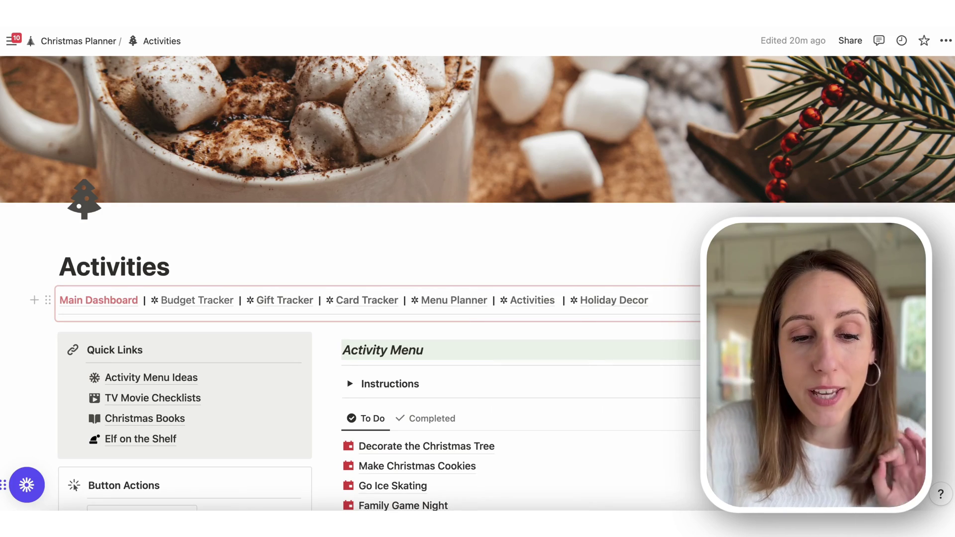
Review the Activity Menu on the Activities page in its To Do and Completed views.
{"action": "scroll", "coordinate": [477, 284], "scroll_direction": "down", "scroll_amount": 3}
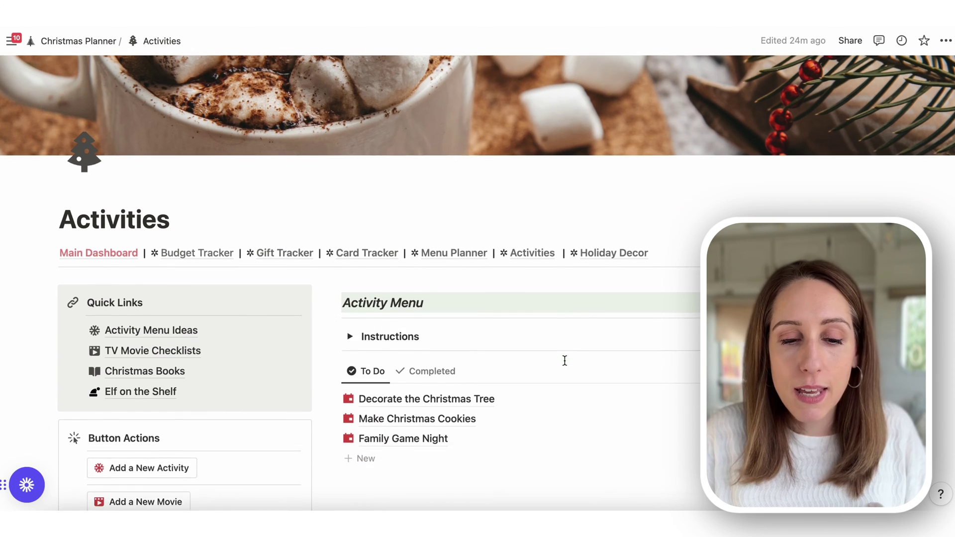
{"action": "scroll", "coordinate": [298, 225], "scroll_direction": "down", "scroll_amount": 1}
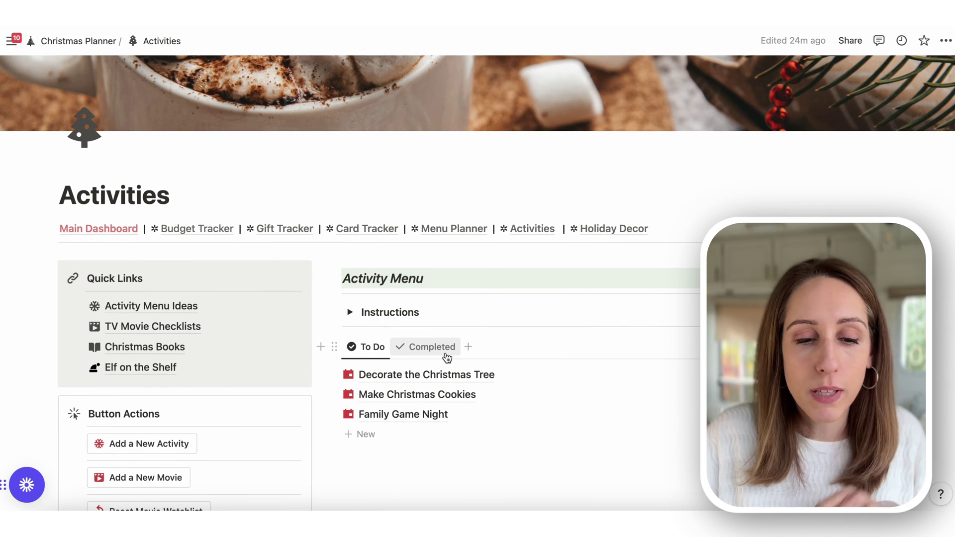
{"action": "left_click", "coordinate": [434, 347]}
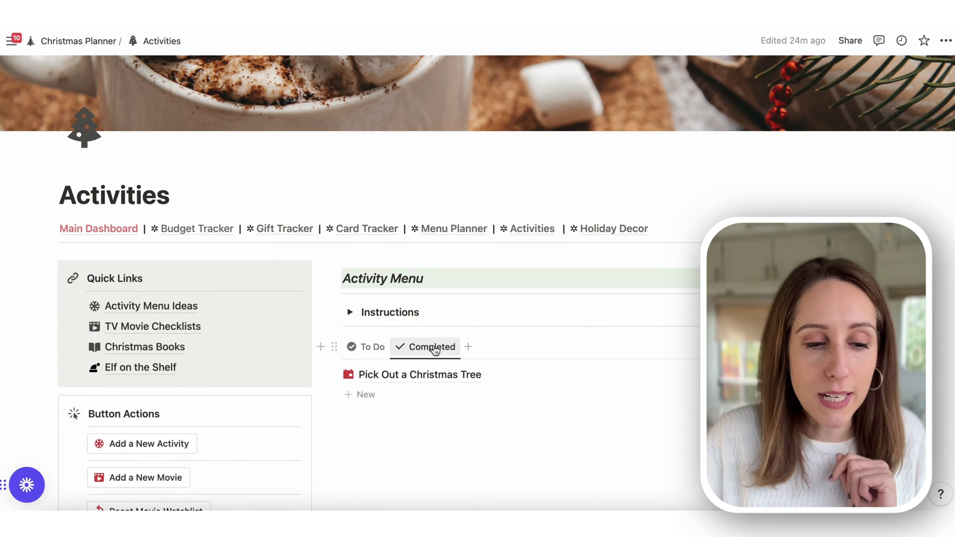
{"action": "left_click", "coordinate": [366, 347]}
{"action": "scroll", "coordinate": [348, 343], "scroll_direction": "down", "scroll_amount": 3}
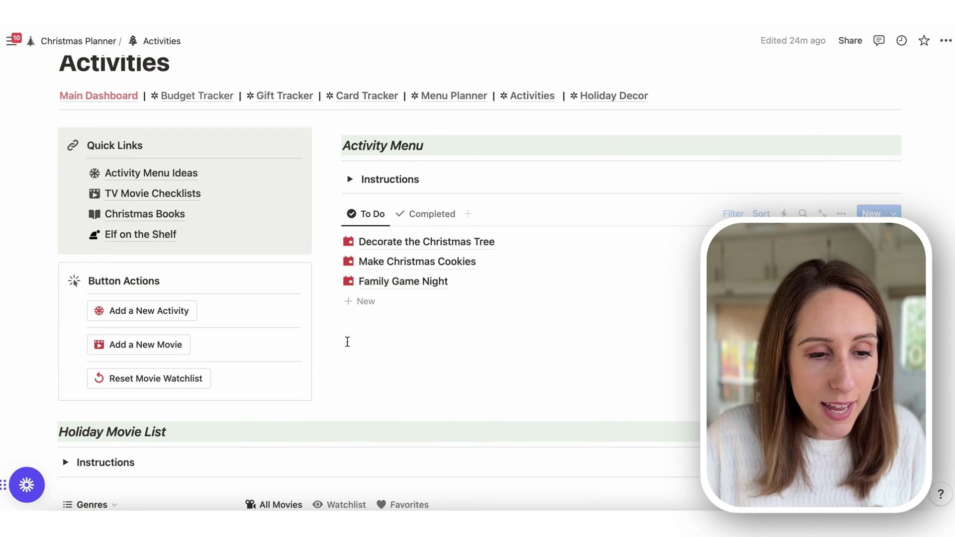
Add Elf to the watchlist in the Holiday Movie List and check the Watchlist and Favorites views before returning to All Movies.
{"action": "scroll", "coordinate": [347, 342], "scroll_direction": "down", "scroll_amount": 6}
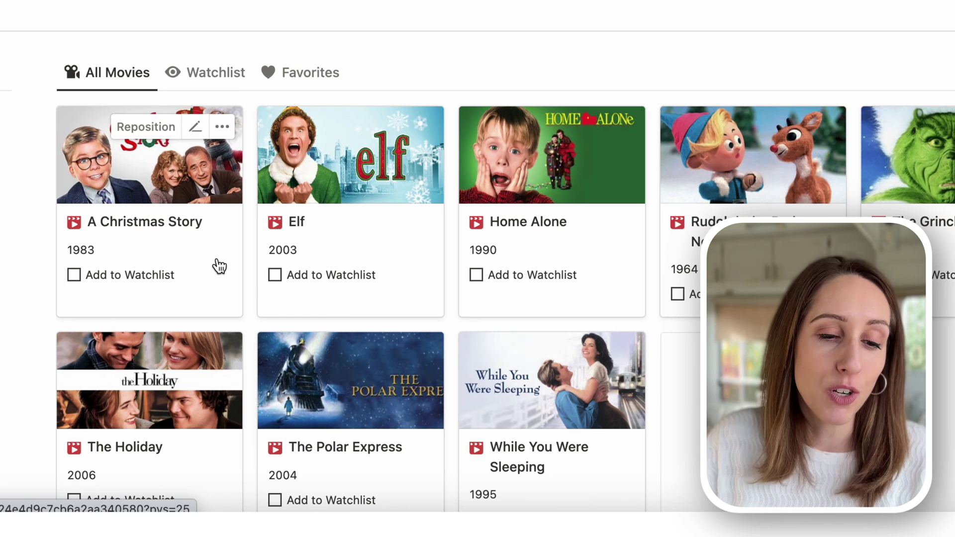
{"action": "left_click", "coordinate": [275, 275]}
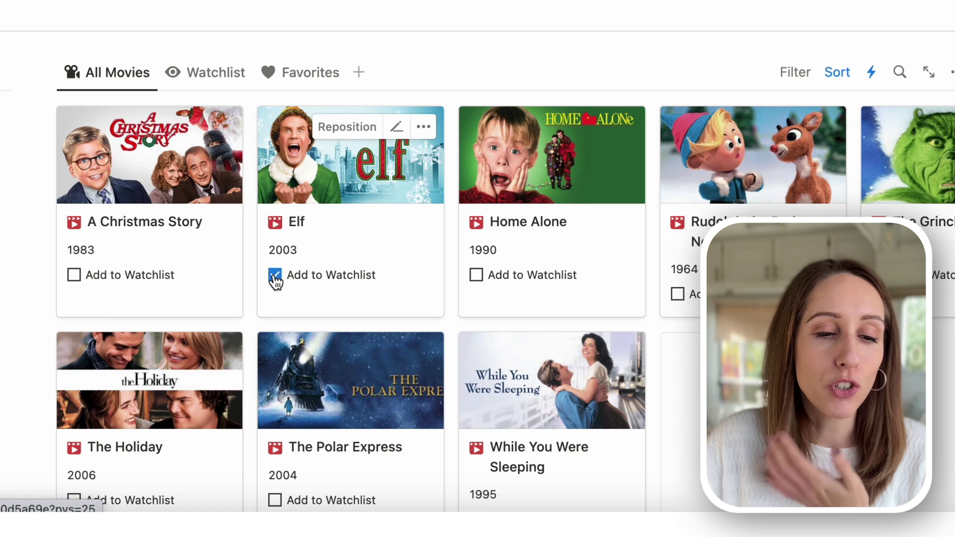
{"action": "left_click", "coordinate": [186, 84]}
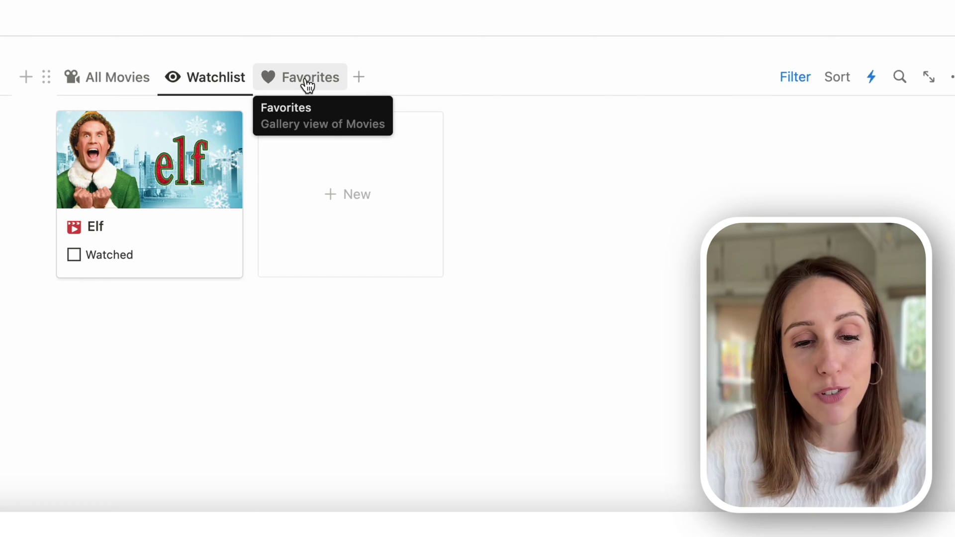
{"action": "left_click", "coordinate": [308, 83]}
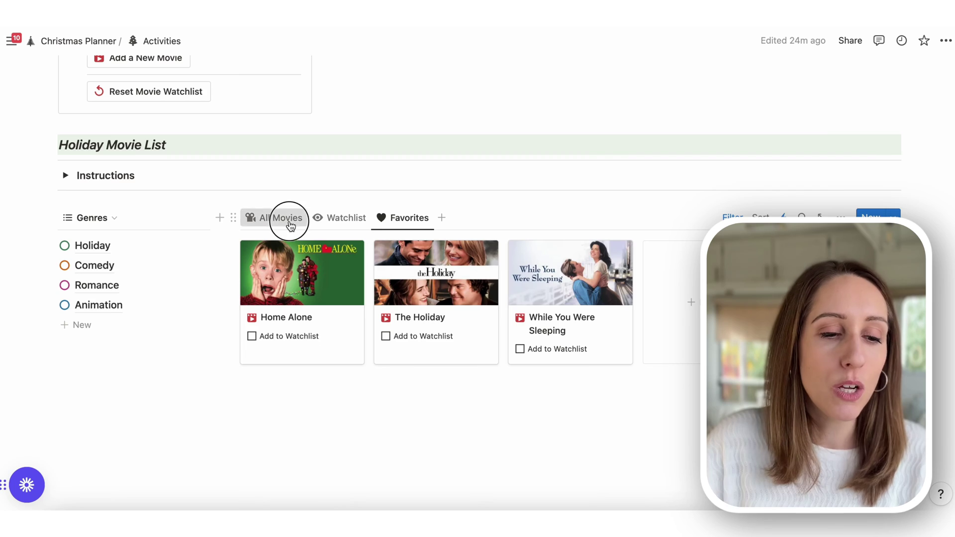
{"action": "left_click", "coordinate": [291, 224]}
Review the Activities page's Button Actions and preview the TV Movie Checklists and Christmas Books in Quick Links.
{"action": "scroll", "coordinate": [191, 289], "scroll_direction": "up", "scroll_amount": 5}
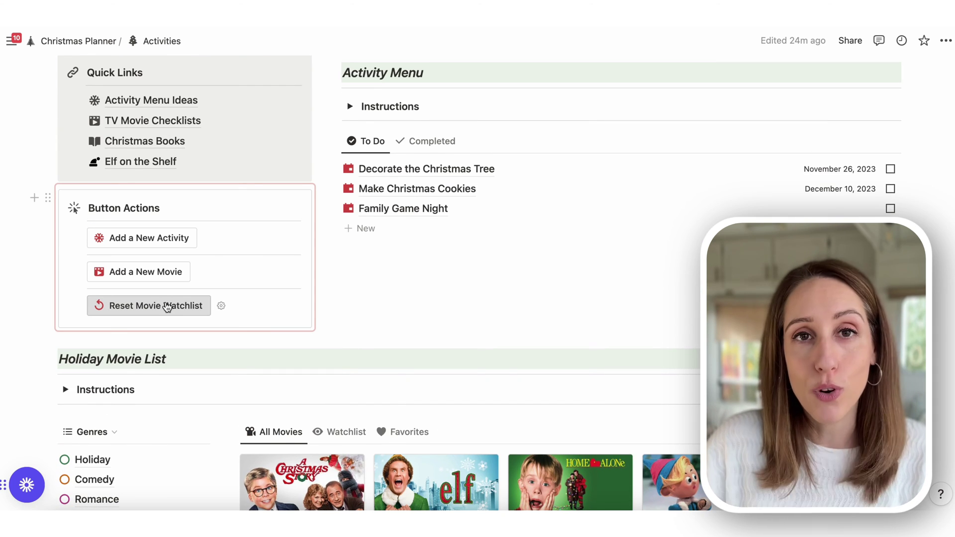
{"action": "scroll", "coordinate": [273, 324], "scroll_direction": "up", "scroll_amount": 3}
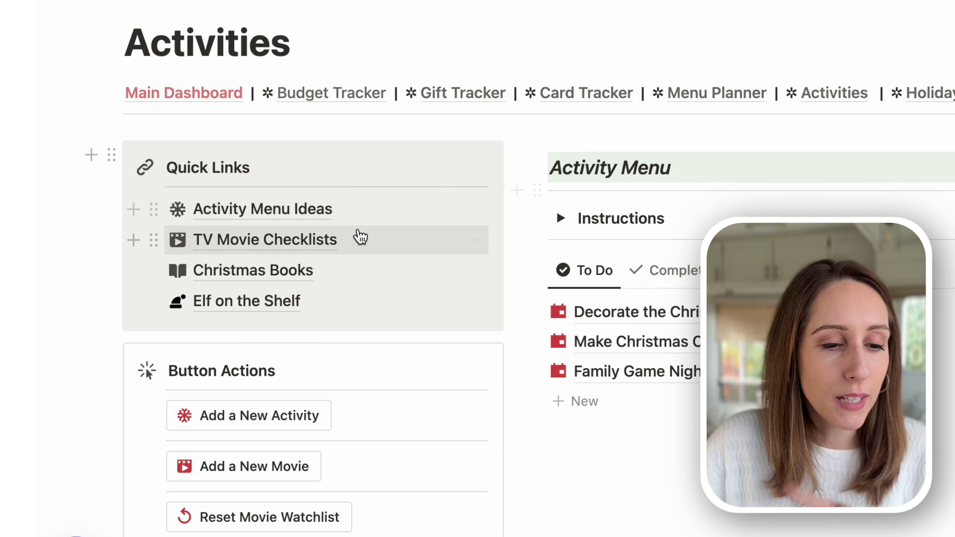
{"action": "mouse_move", "coordinate": [210, 275]}
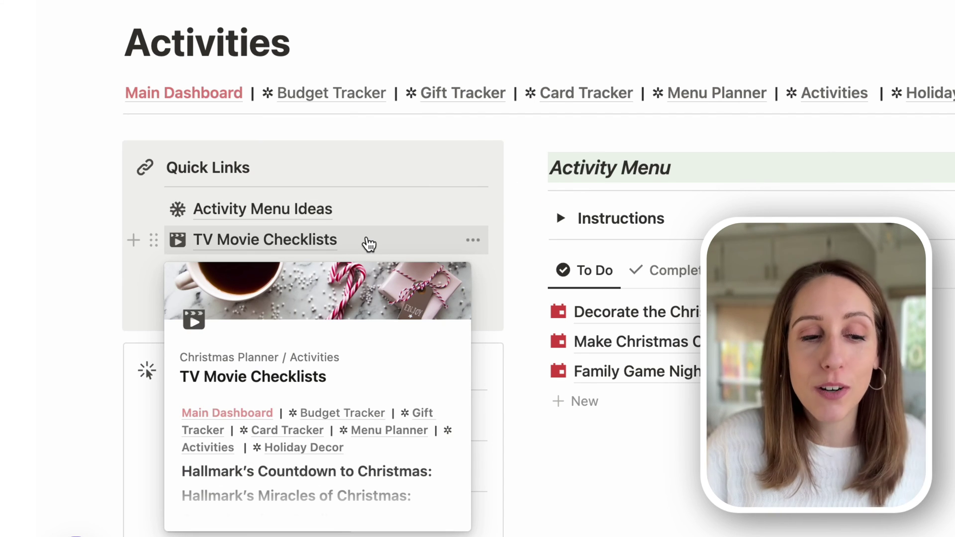
{"action": "mouse_move", "coordinate": [301, 287]}
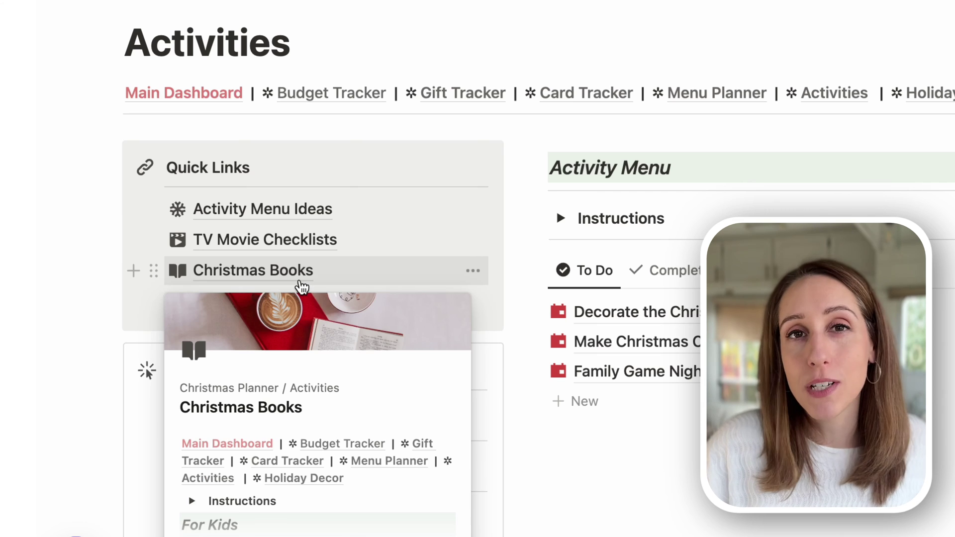
{"action": "mouse_move", "coordinate": [351, 307]}
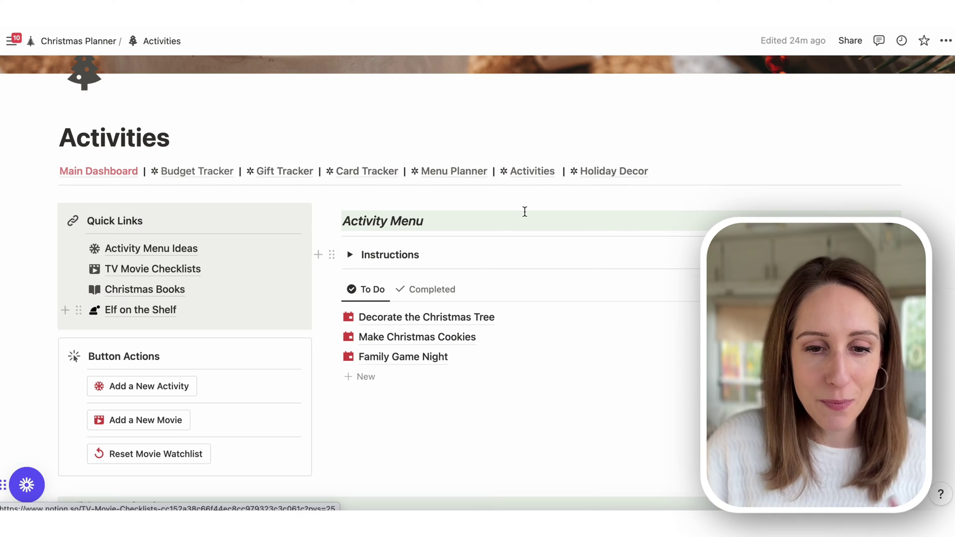
Open the Holiday Decor page and review its Decor Wishlist, Decor Inventory and mood board.
{"action": "left_click", "coordinate": [622, 173]}
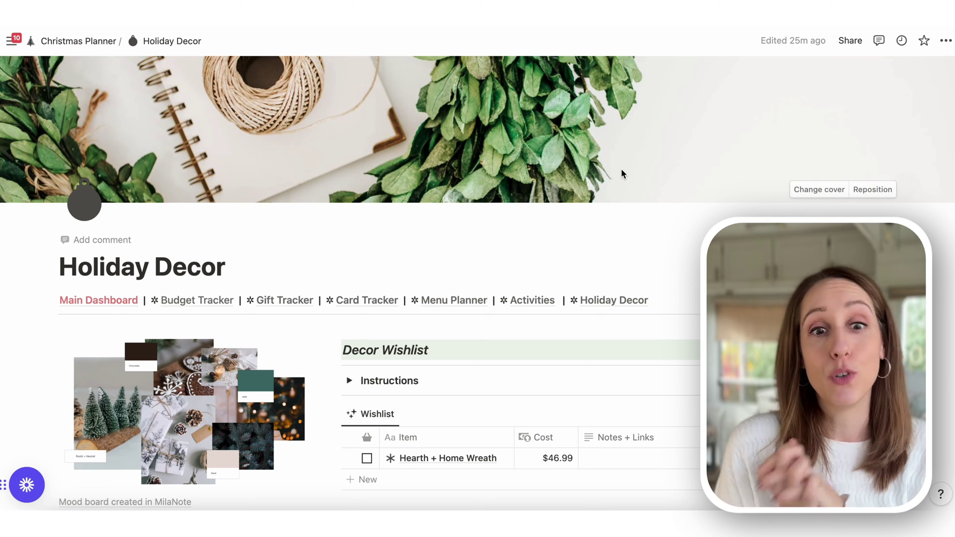
{"action": "scroll", "coordinate": [621, 174], "scroll_direction": "down", "scroll_amount": 3}
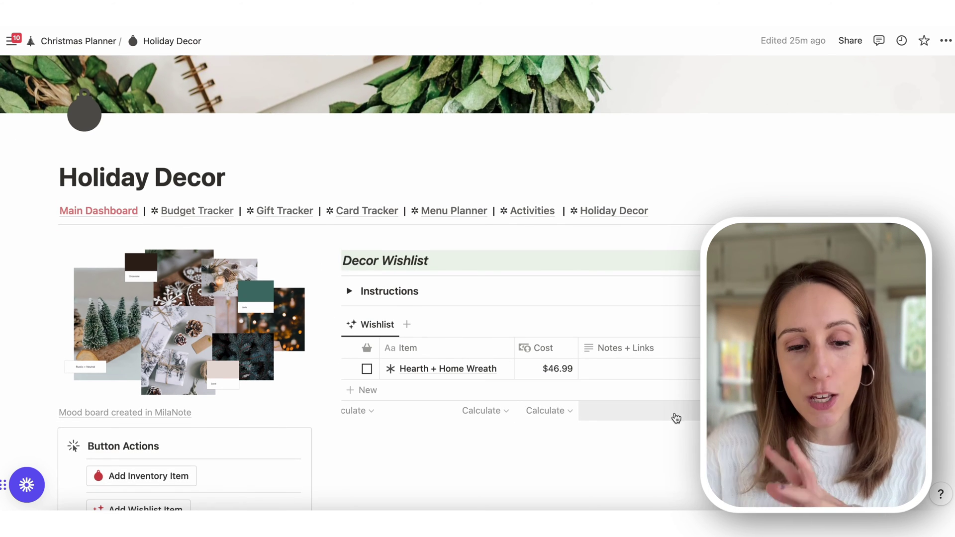
{"action": "scroll", "coordinate": [682, 421], "scroll_direction": "down", "scroll_amount": 2}
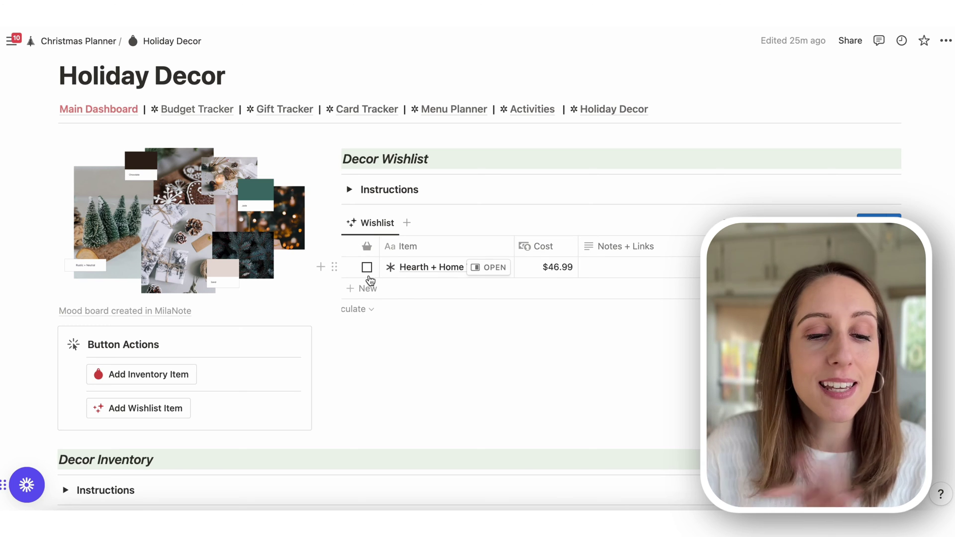
{"action": "scroll", "coordinate": [369, 279], "scroll_direction": "down", "scroll_amount": 5}
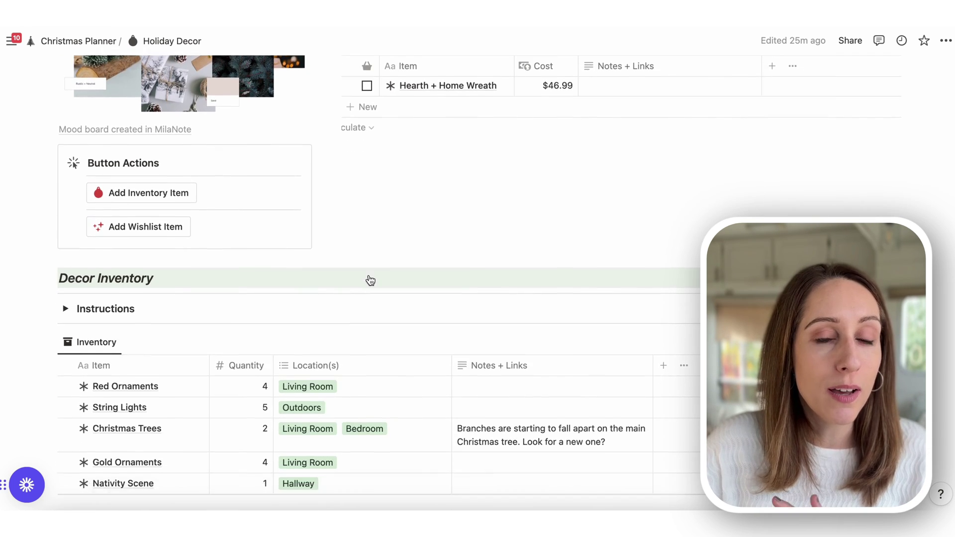
{"action": "scroll", "coordinate": [369, 275], "scroll_direction": "down", "scroll_amount": 2}
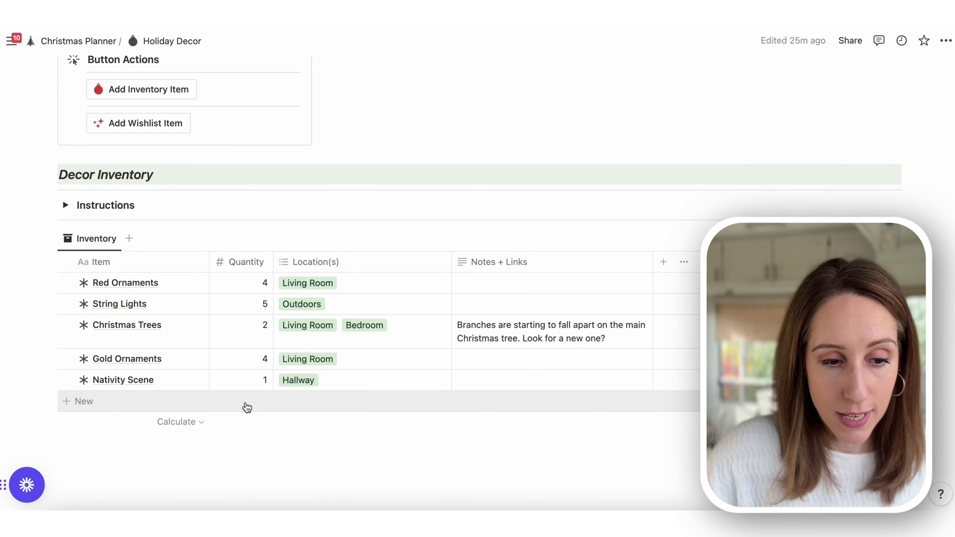
{"action": "scroll", "coordinate": [246, 406], "scroll_direction": "up", "scroll_amount": 2}
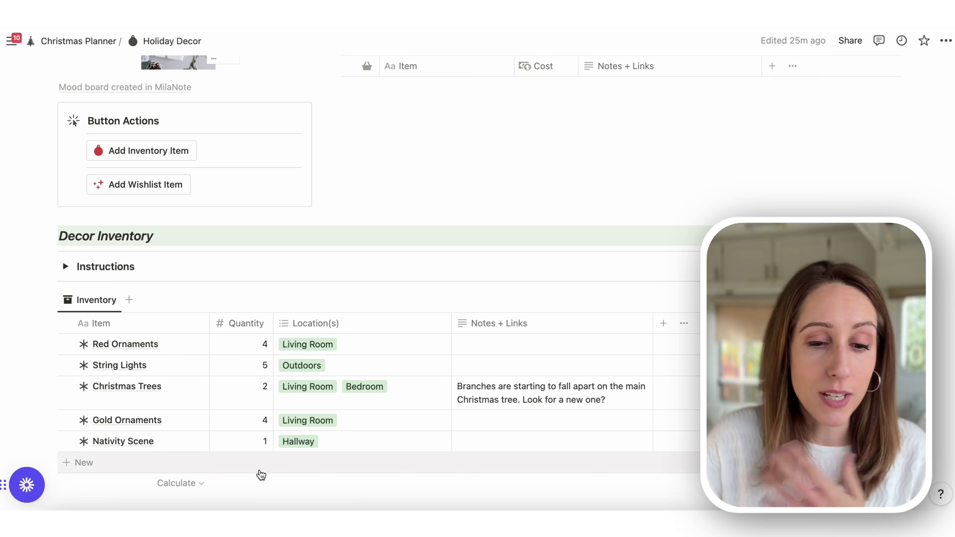
{"action": "scroll", "coordinate": [471, 439], "scroll_direction": "up", "scroll_amount": 4}
{"action": "scroll", "coordinate": [471, 439], "scroll_direction": "up", "scroll_amount": 3}
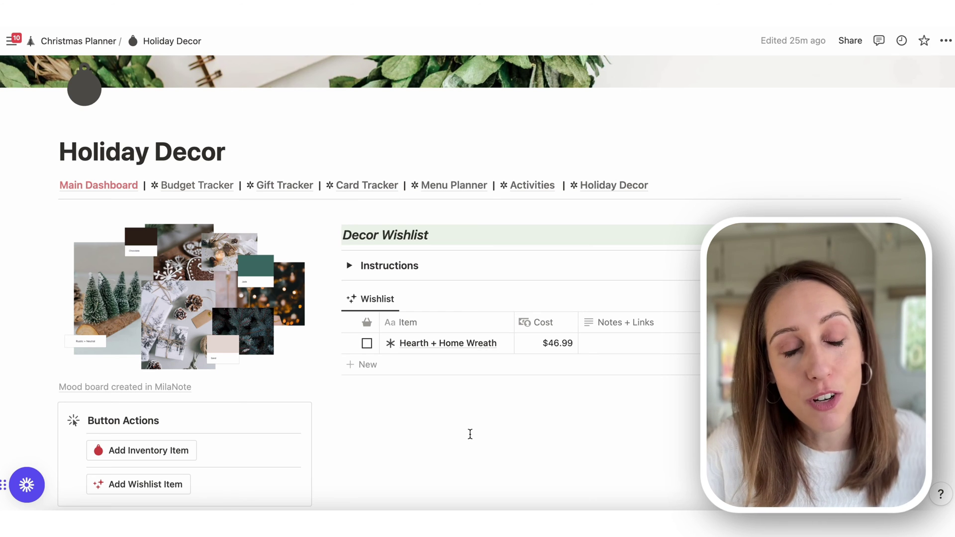
{"action": "mouse_move", "coordinate": [188, 392]}
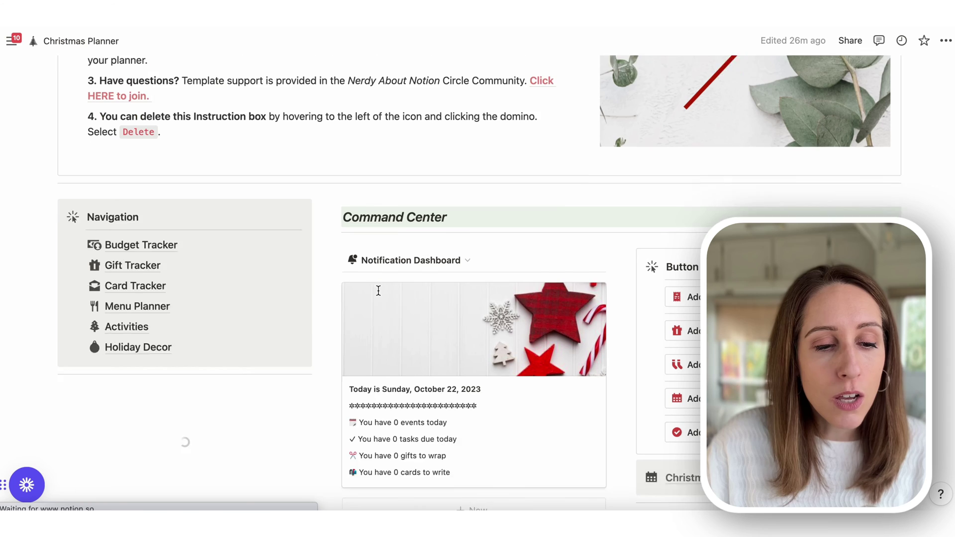
Open the Christmas Planner Guide from the main dashboard and review its introduction and Section Tutorials.
{"action": "scroll", "coordinate": [378, 293], "scroll_direction": "down", "scroll_amount": 1}
{"action": "scroll", "coordinate": [379, 296], "scroll_direction": "down", "scroll_amount": 3}
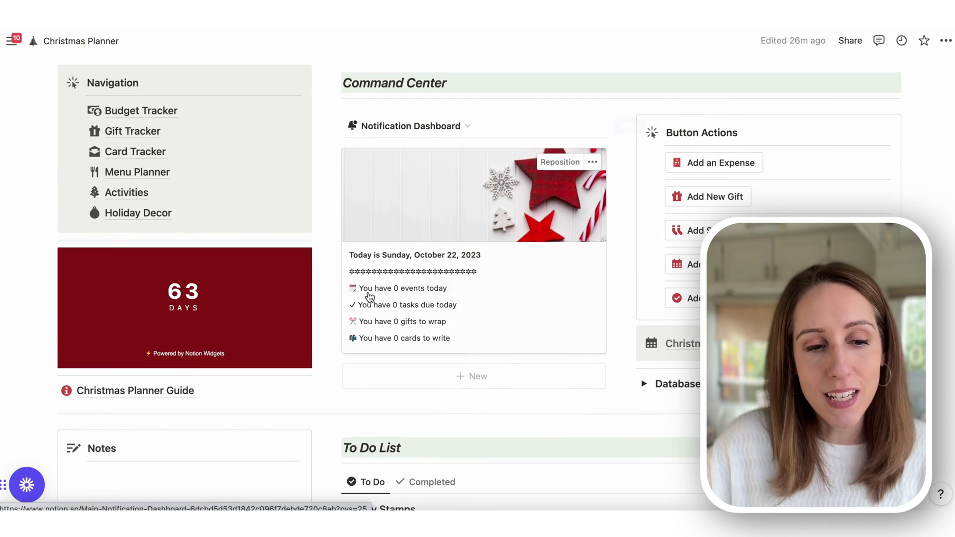
{"action": "left_click", "coordinate": [154, 392]}
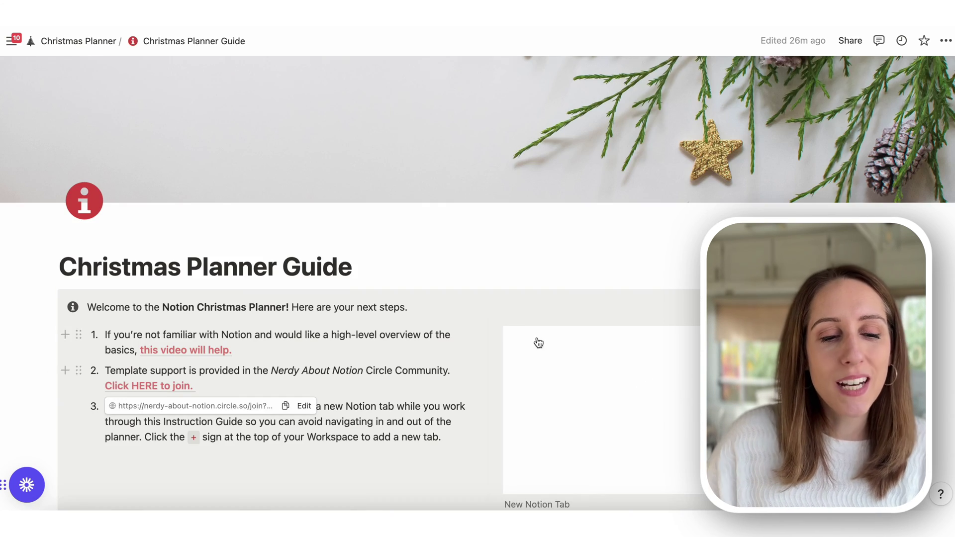
{"action": "scroll", "coordinate": [544, 339], "scroll_direction": "down", "scroll_amount": 8}
{"action": "scroll", "coordinate": [552, 338], "scroll_direction": "down", "scroll_amount": 2}
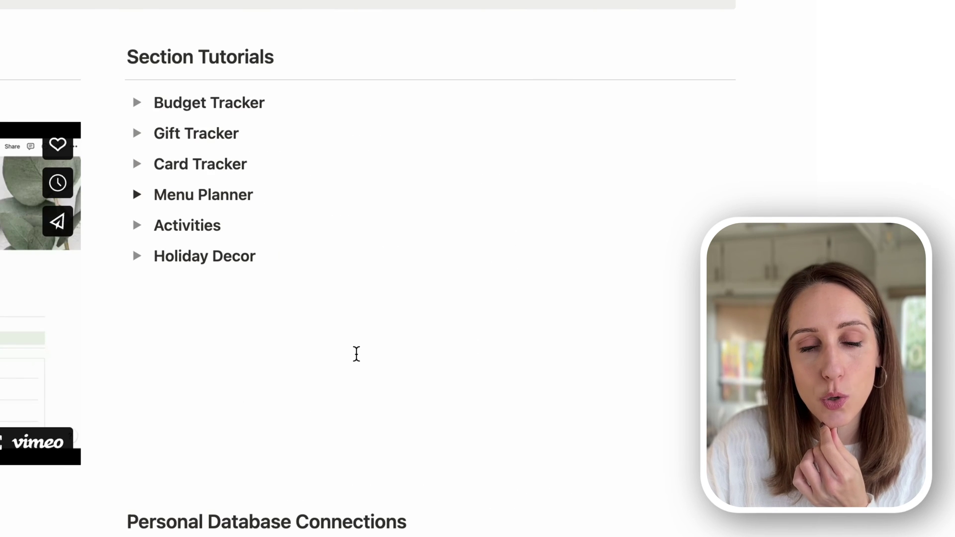
{"action": "scroll", "coordinate": [356, 354], "scroll_direction": "up", "scroll_amount": 1}
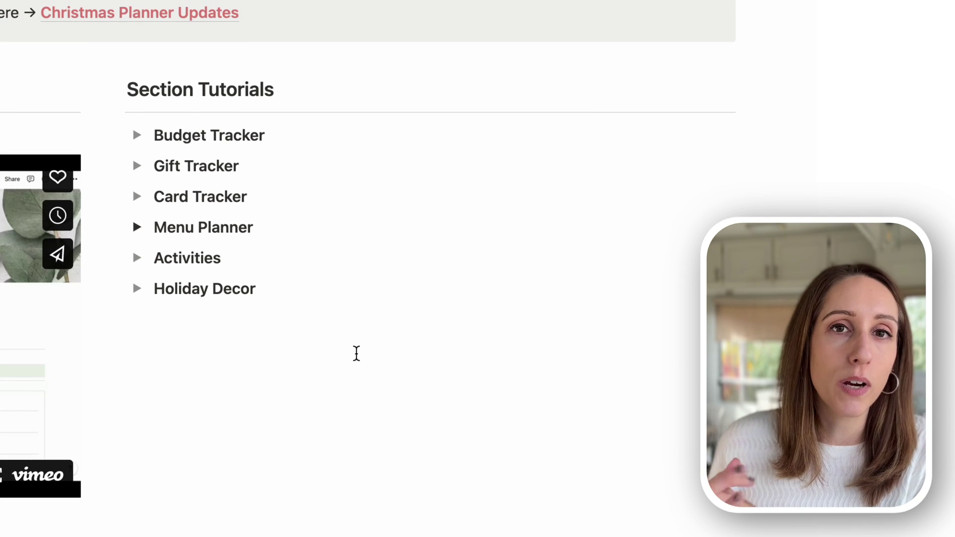
Expand and collapse the Menu Planner tutorial, and preview Connect Your Own Task Database under Personal Database Connections.
{"action": "left_click", "coordinate": [137, 230]}
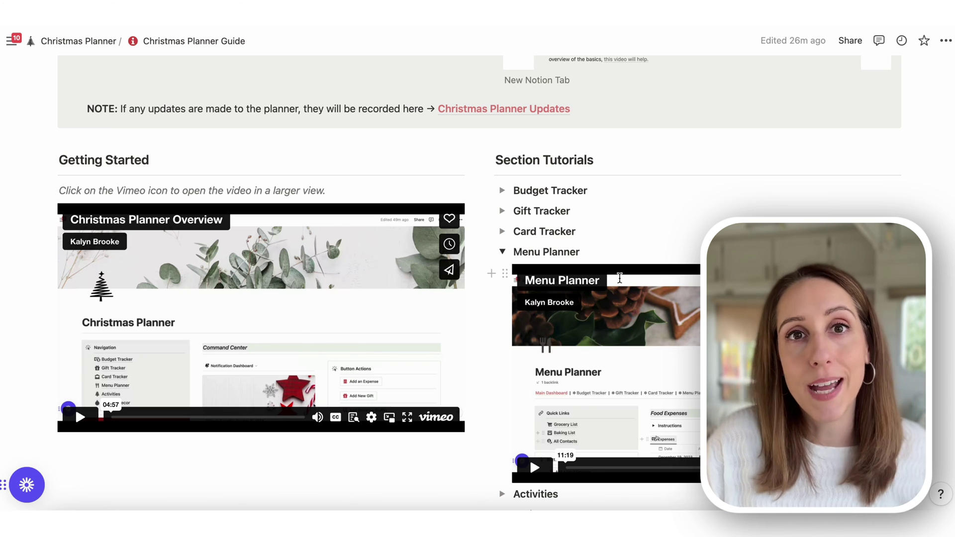
{"action": "left_click", "coordinate": [503, 252]}
{"action": "scroll", "coordinate": [504, 256], "scroll_direction": "down", "scroll_amount": 1}
{"action": "scroll", "coordinate": [505, 255], "scroll_direction": "down", "scroll_amount": 3}
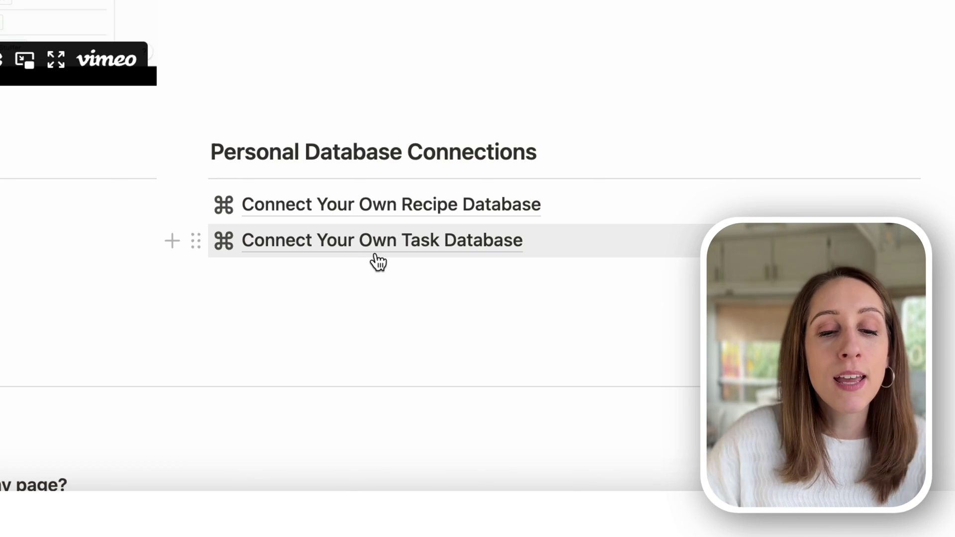
{"action": "mouse_move", "coordinate": [376, 257]}
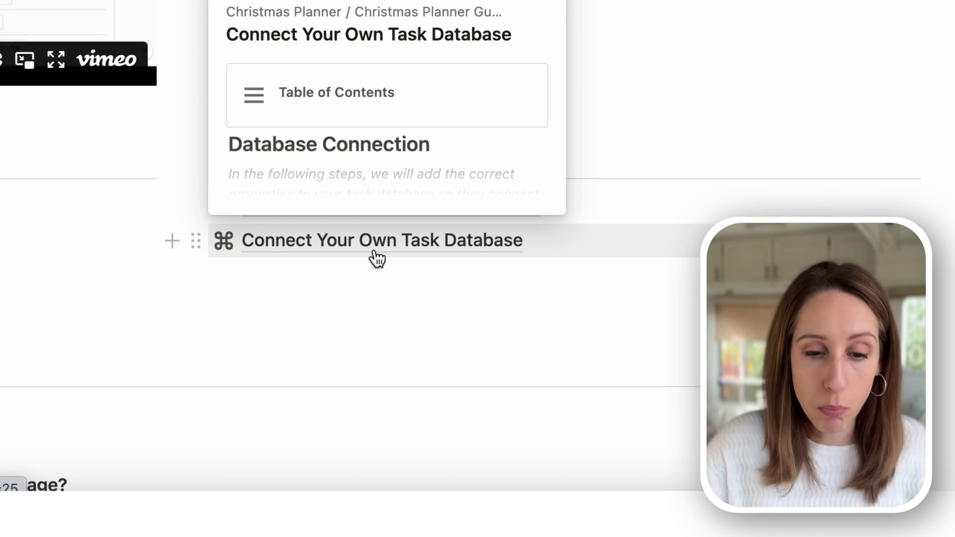
Check the FAQ answer on deleting the template examples, collapse it, and return to the start of the guide.
{"action": "scroll", "coordinate": [588, 376], "scroll_direction": "down", "scroll_amount": 2}
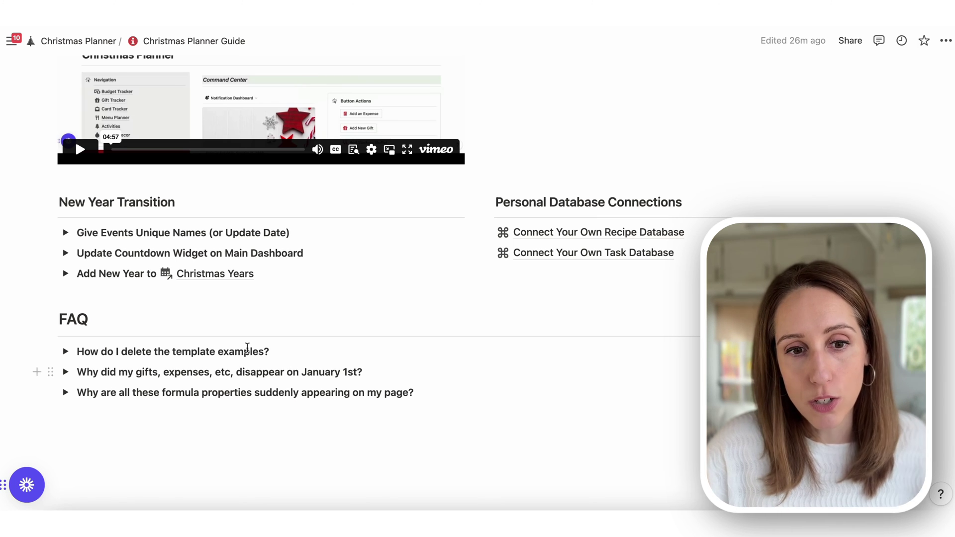
{"action": "left_click", "coordinate": [66, 351]}
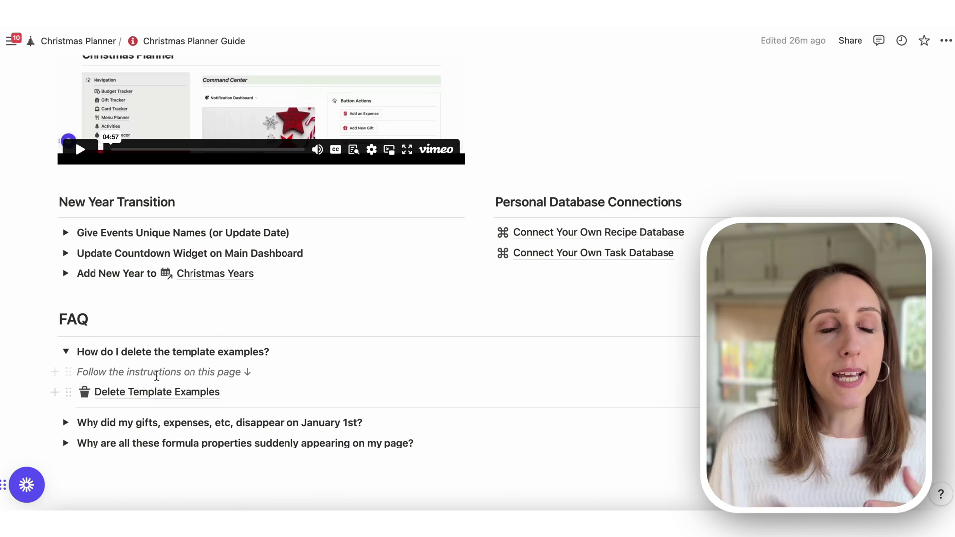
{"action": "left_click", "coordinate": [66, 352]}
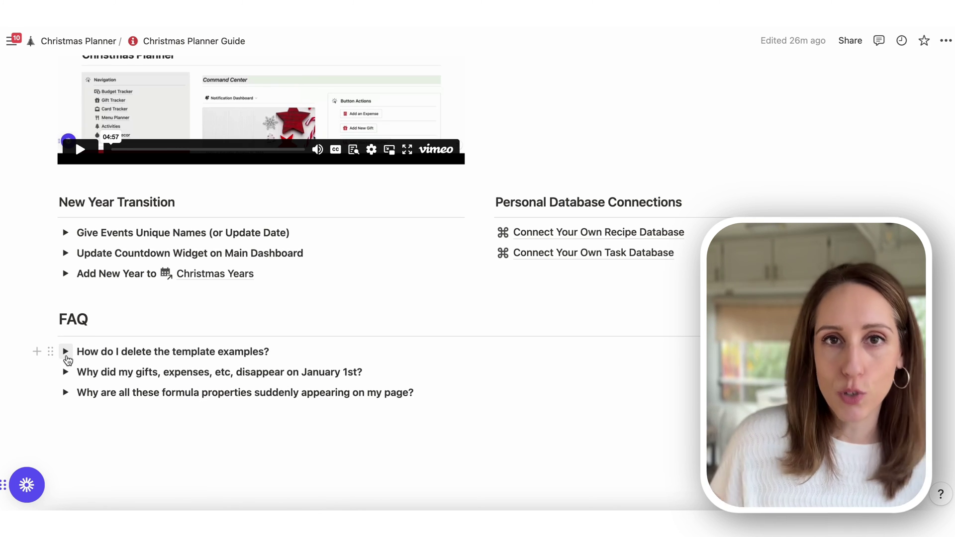
{"action": "scroll", "coordinate": [180, 347], "scroll_direction": "up", "scroll_amount": 5}
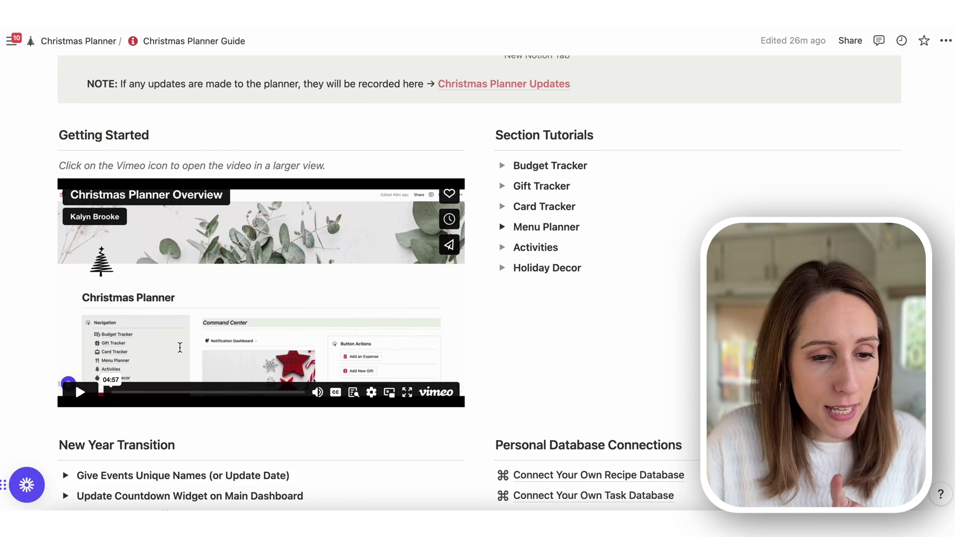
{"action": "scroll", "coordinate": [180, 347], "scroll_direction": "up", "scroll_amount": 5}
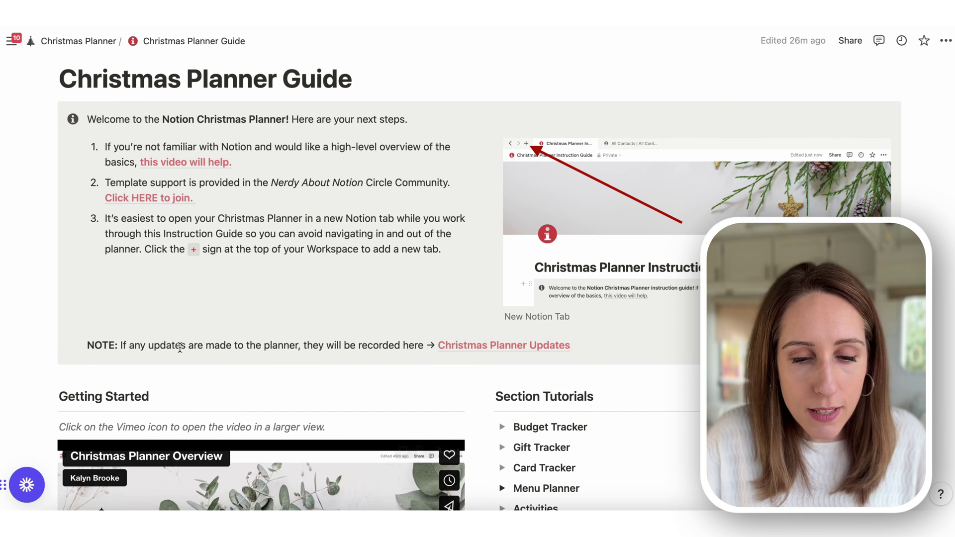